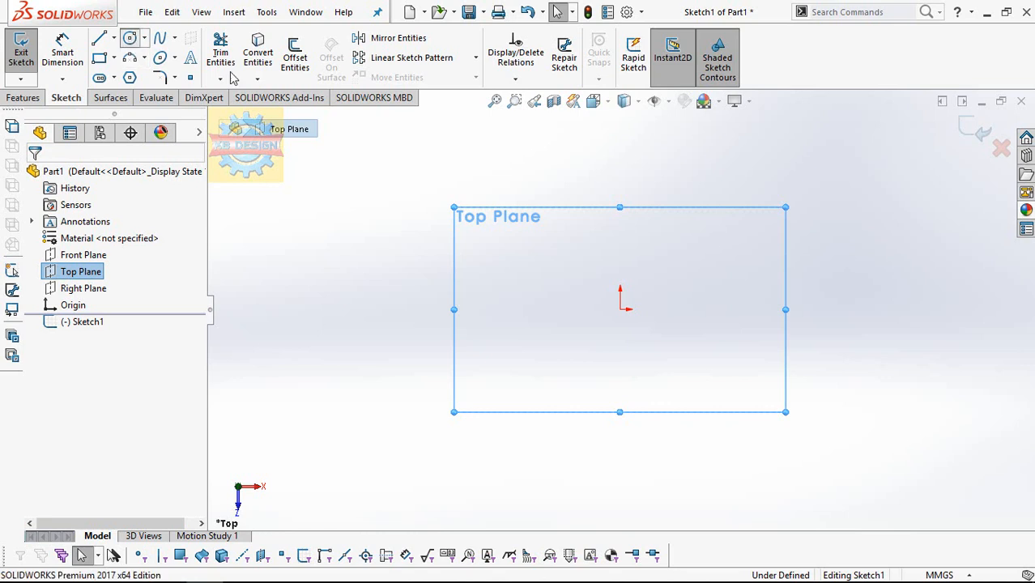
- Sketch a circle centred on the origin of the Top Plane and dimension its diameter to 8.35 mm
left_click(130, 38)
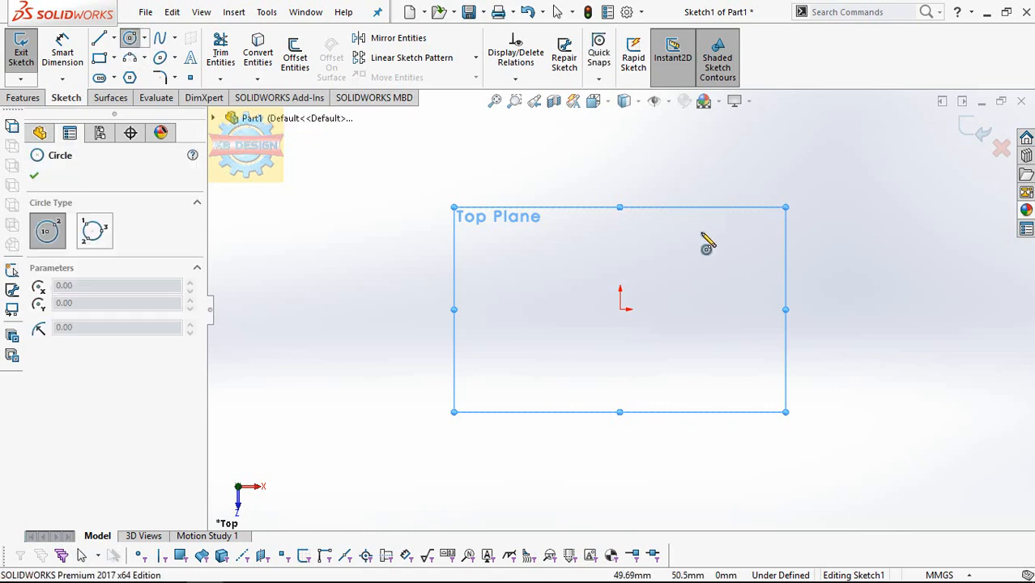
left_click(620, 309)
left_click(676, 253)
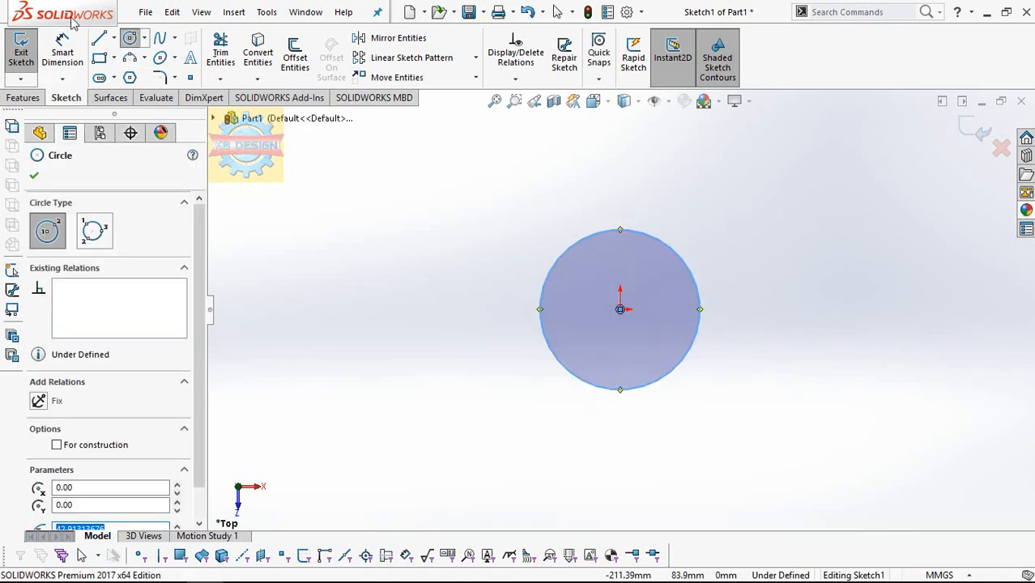
left_click(62, 51)
left_click(800, 269)
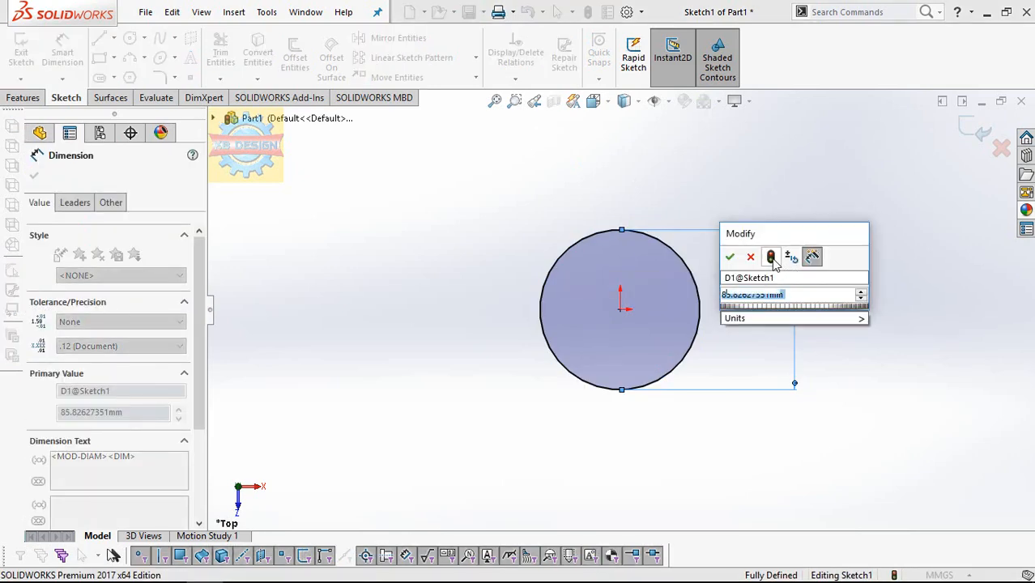
type("8.35")
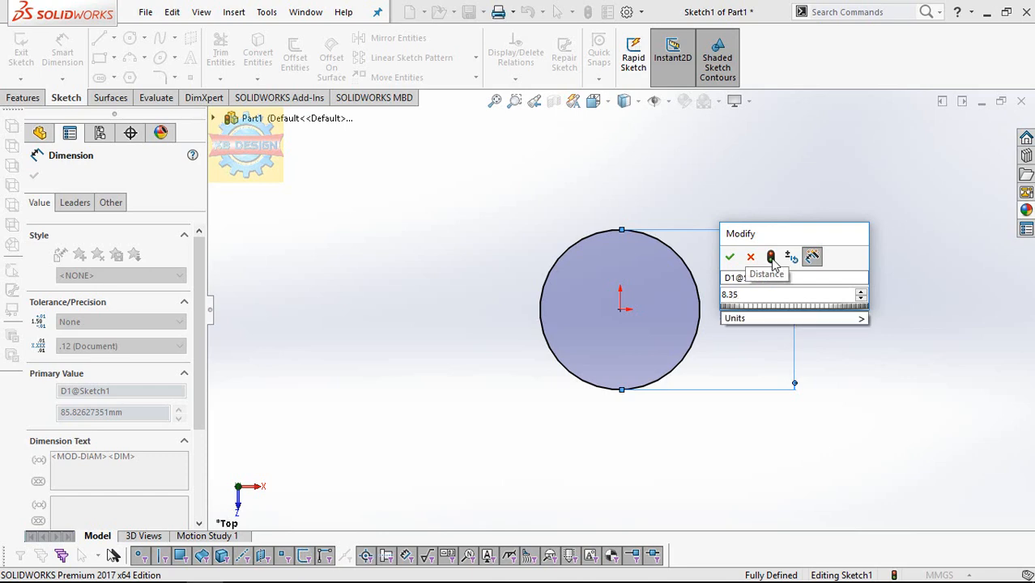
key("Return")
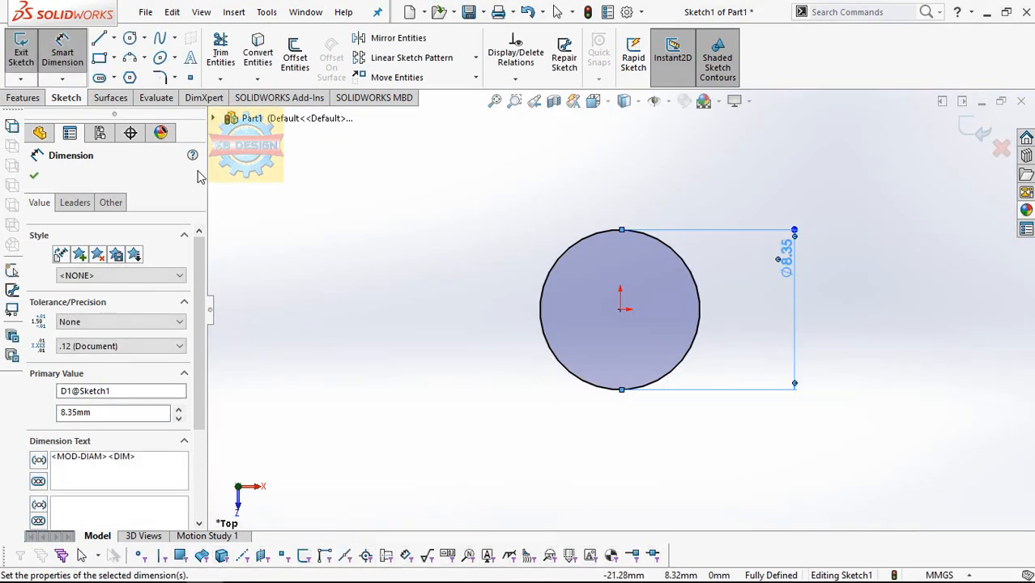
- Extrude the circle 2.5 mm as a blind boss with a 20° inward draft
left_click(23, 98)
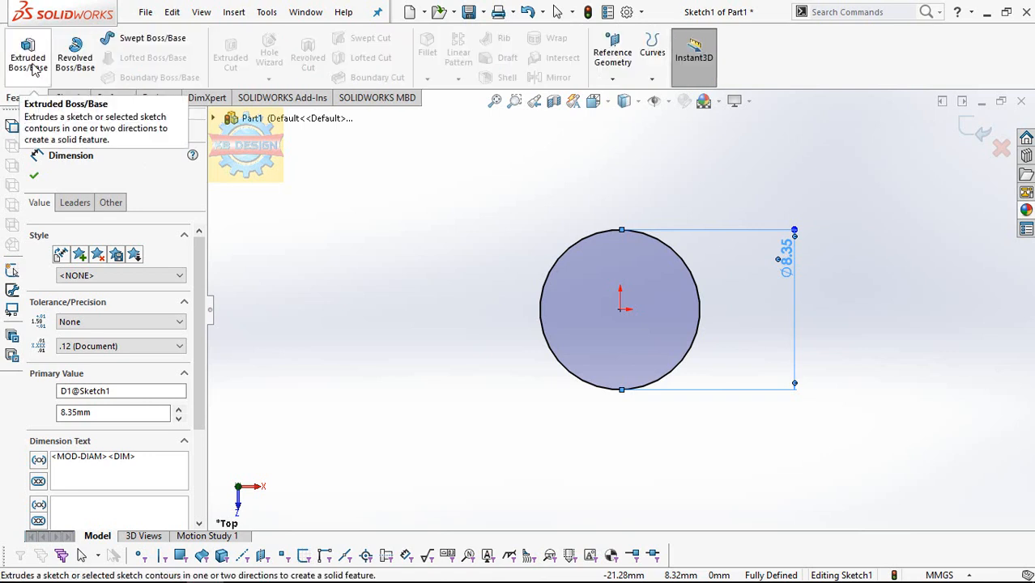
left_click(32, 70)
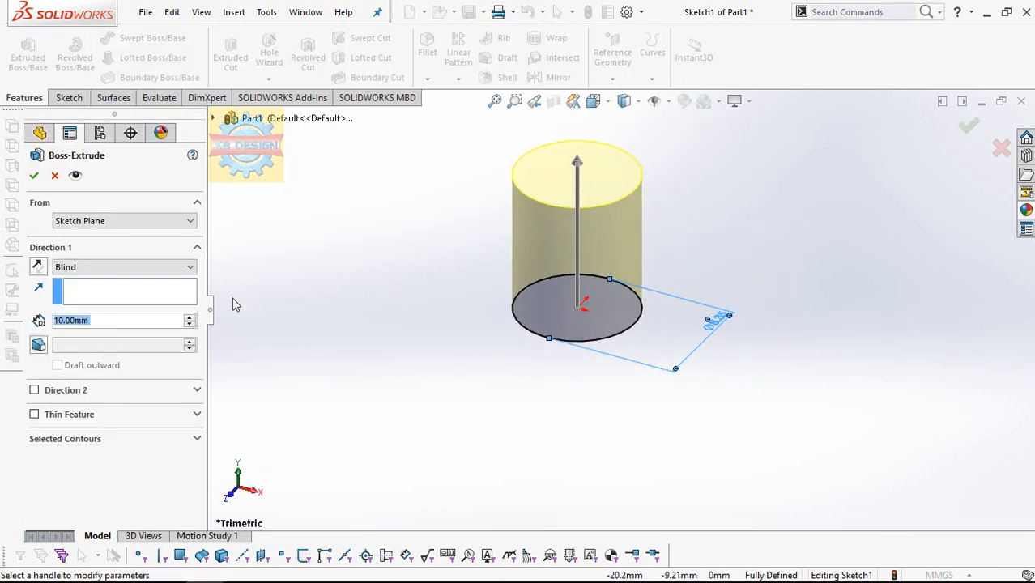
type("2.")
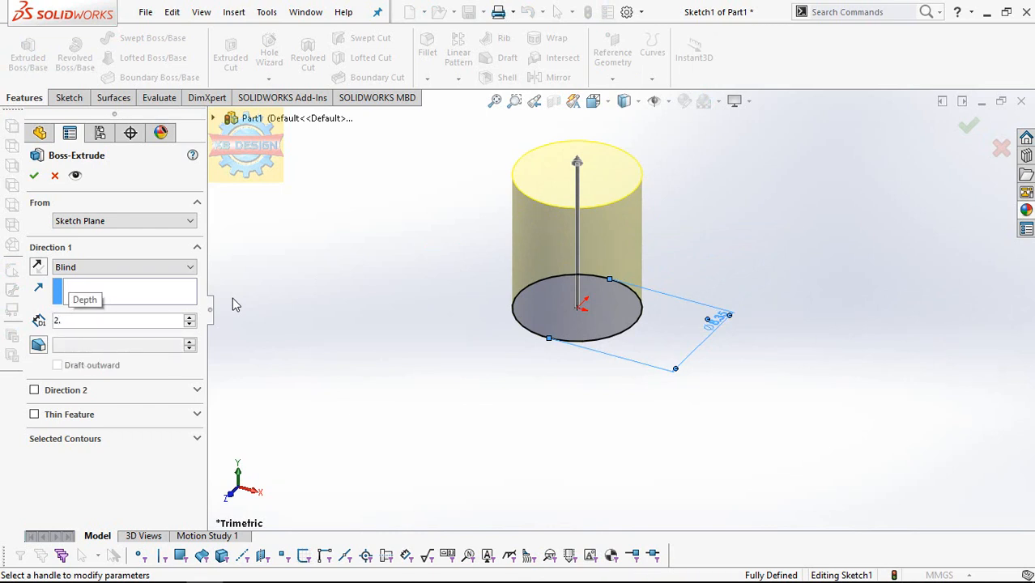
type("5")
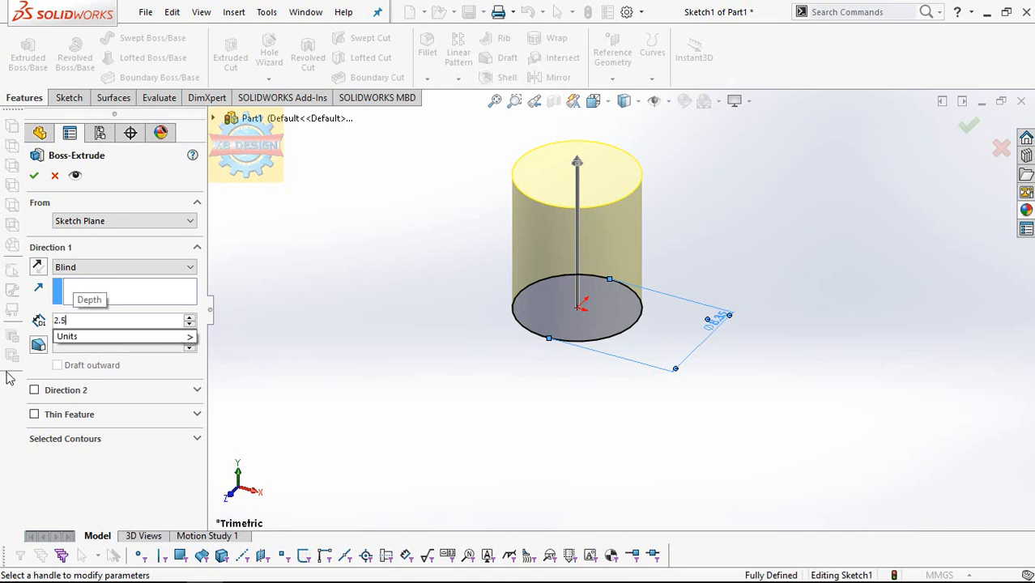
left_click(39, 348)
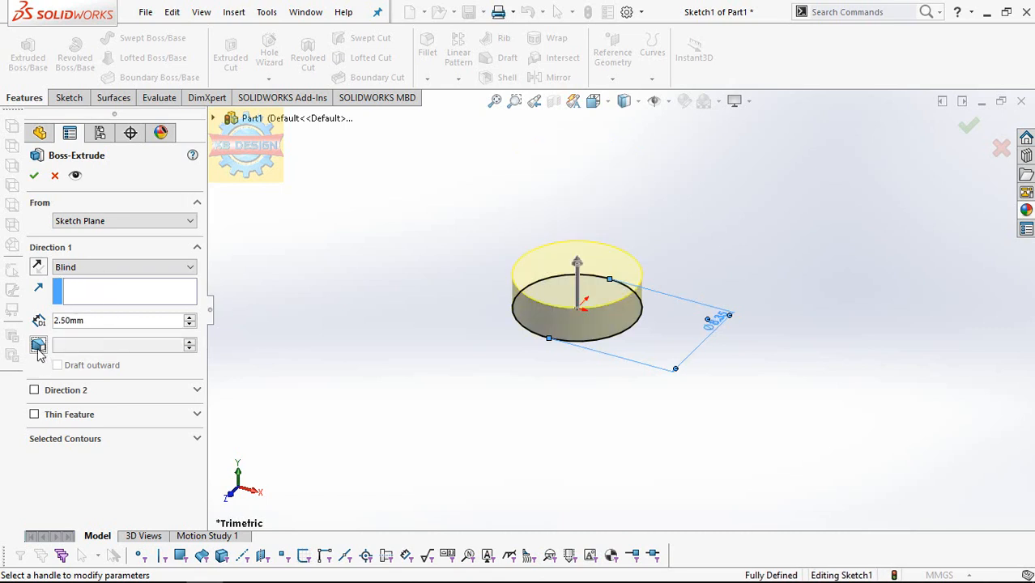
type("20")
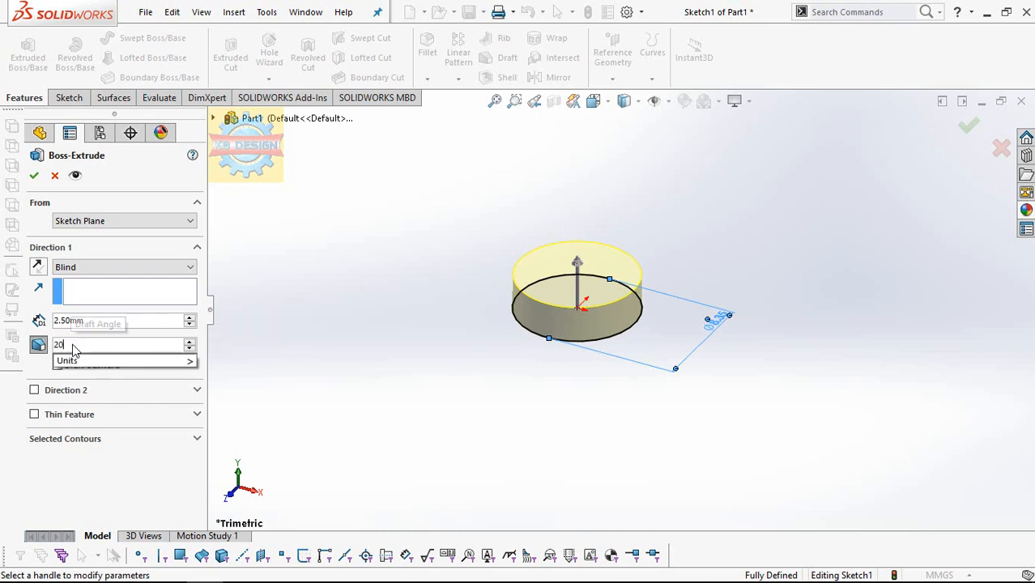
key("Return")
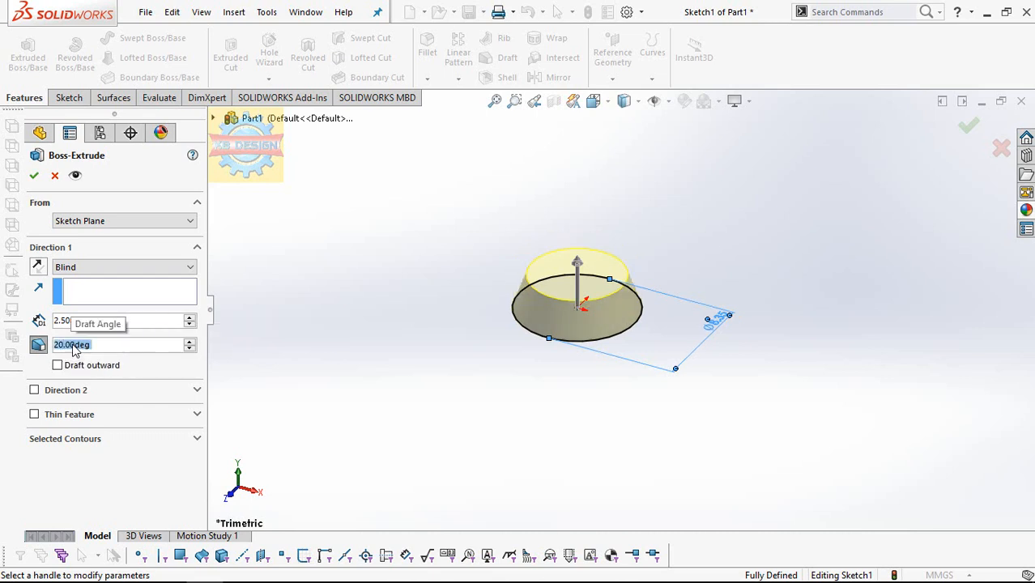
left_click(34, 176)
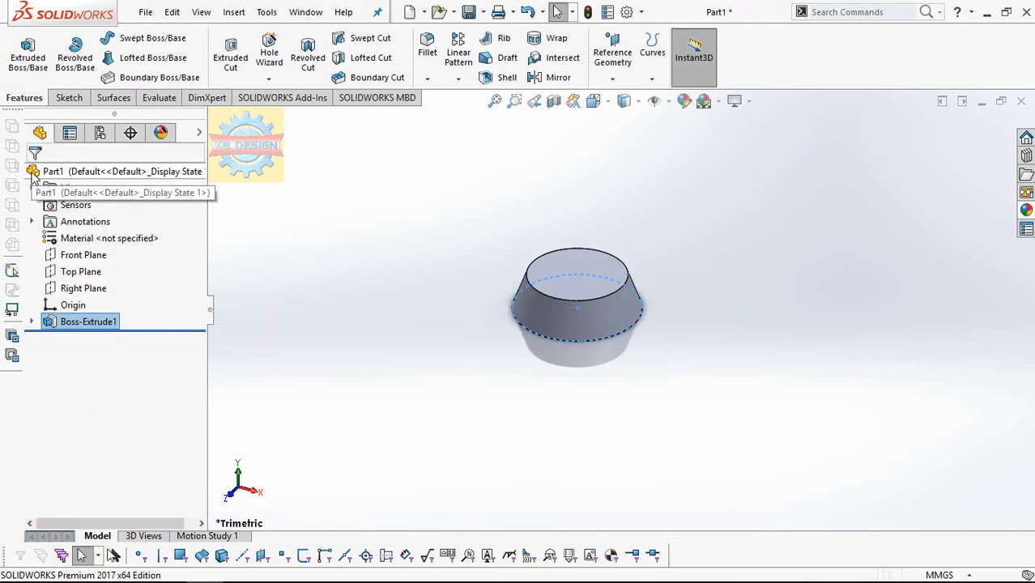
- Fillet the top circular edge of the tapered base with a 1.75 mm radius
left_click(429, 62)
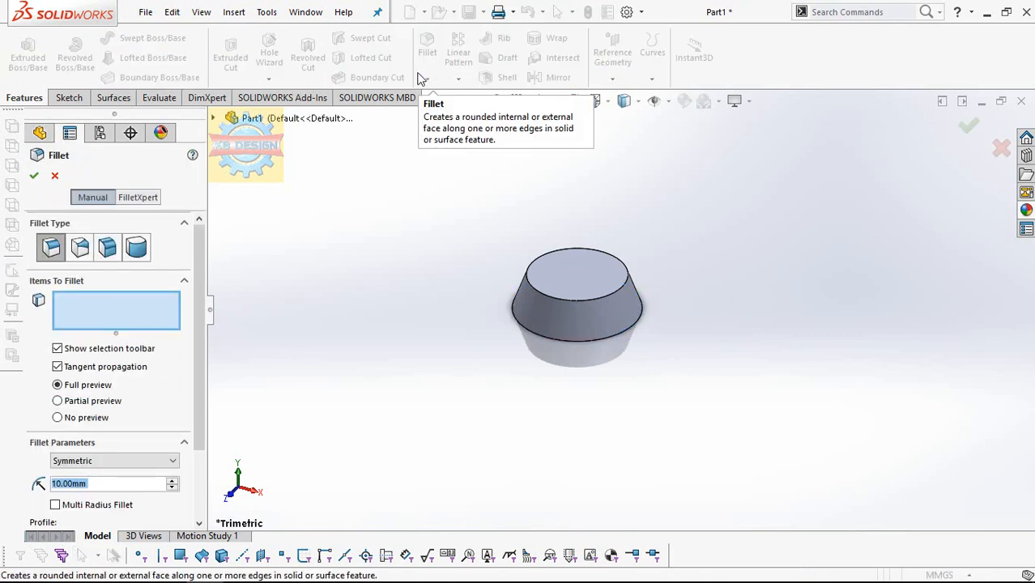
type("1.75")
key("Return")
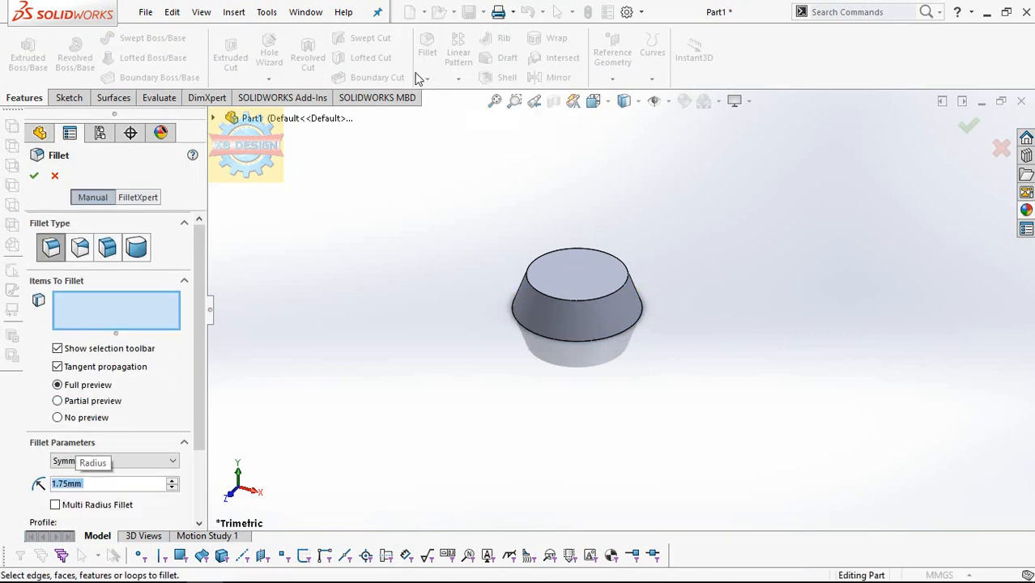
left_click(576, 300)
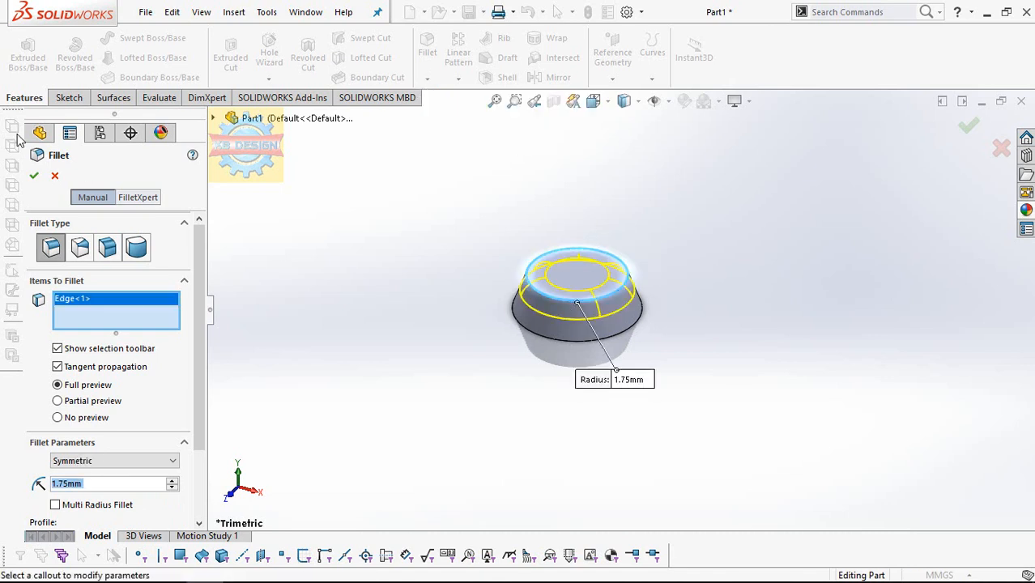
left_click(36, 176)
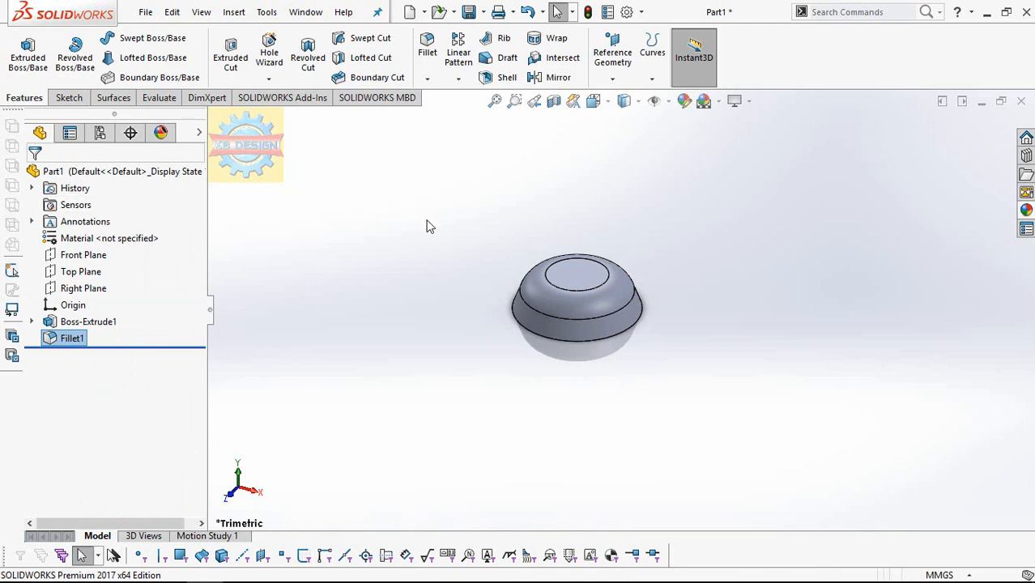
- Start a sketch on the filleted base's flat top face and convert the face outline into a sketch circle
left_click(595, 272)
left_click(640, 233)
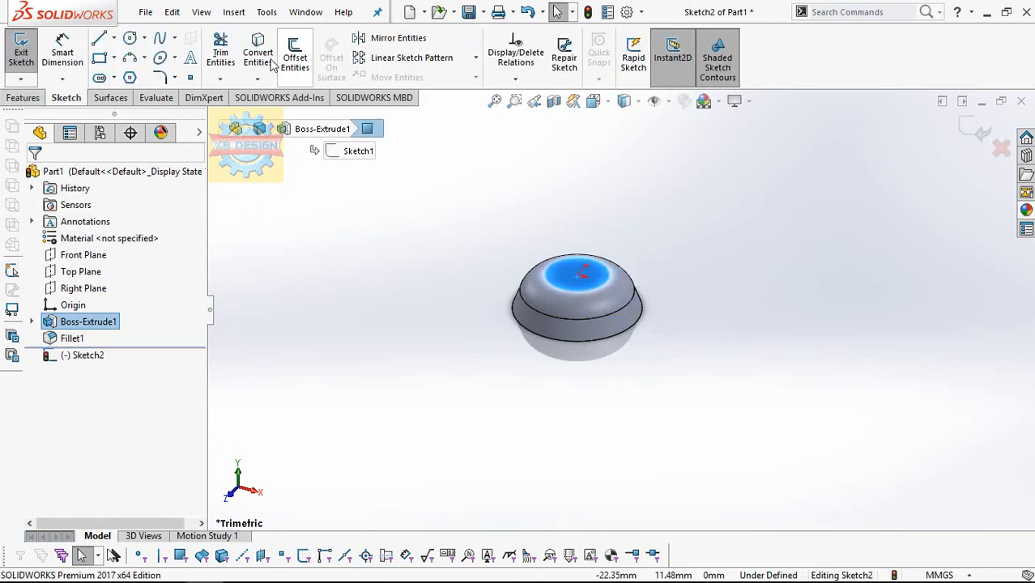
left_click(271, 65)
- Extrude the converted circle on the base 8.35 mm upward with a 5° inward draft to form the stem
left_click(24, 97)
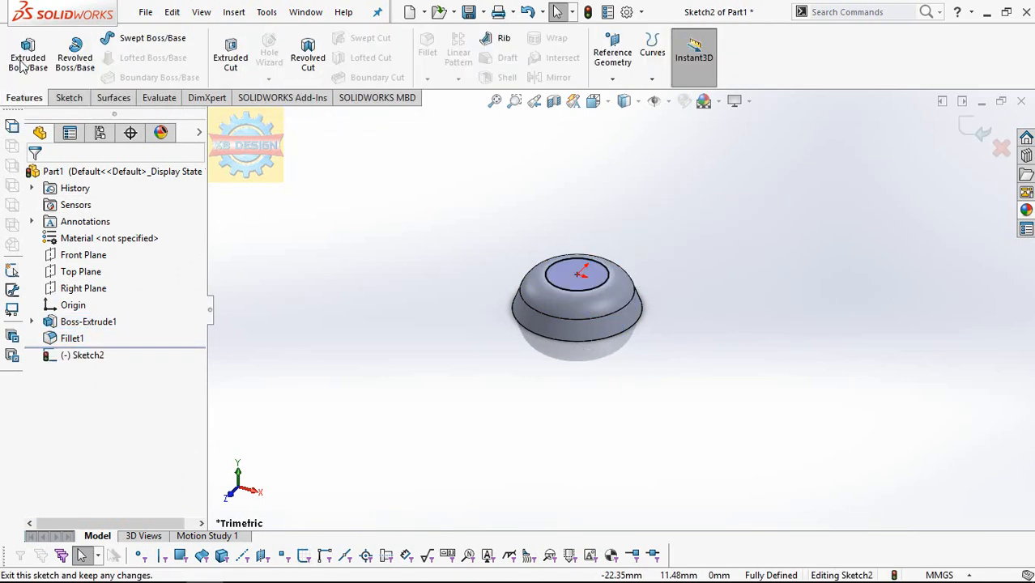
left_click(24, 62)
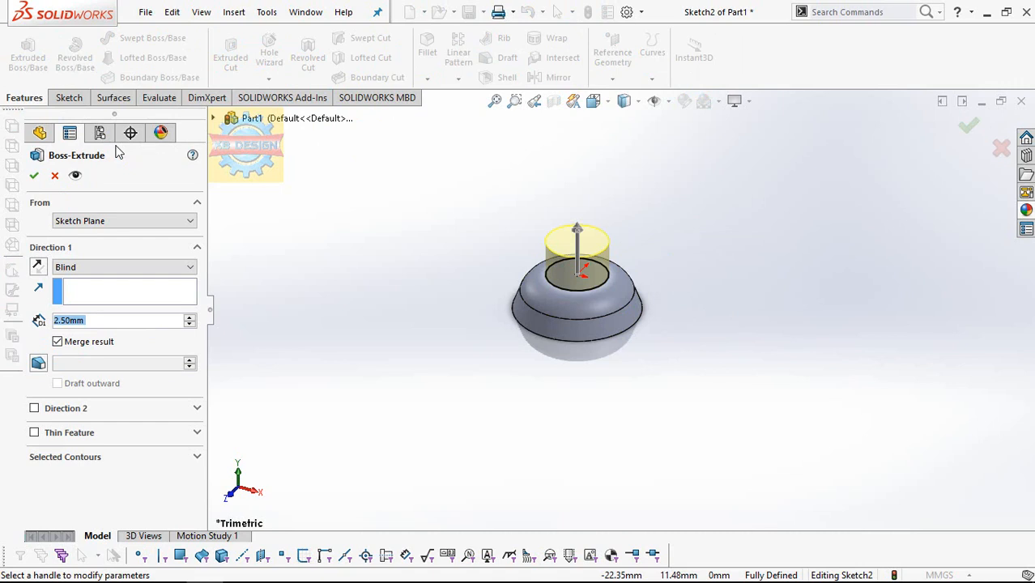
type("8.35")
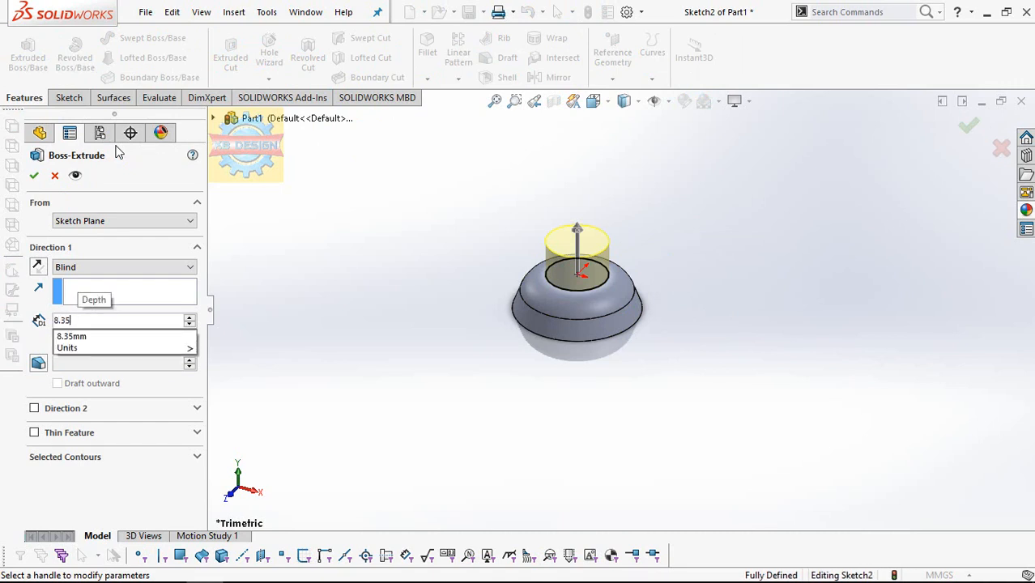
left_click(38, 364)
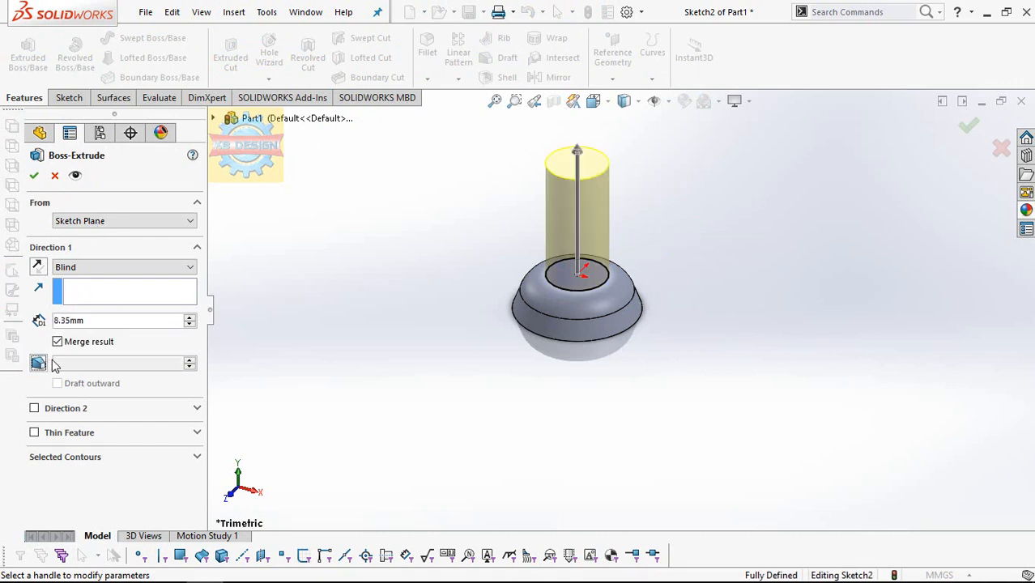
left_click(38, 364)
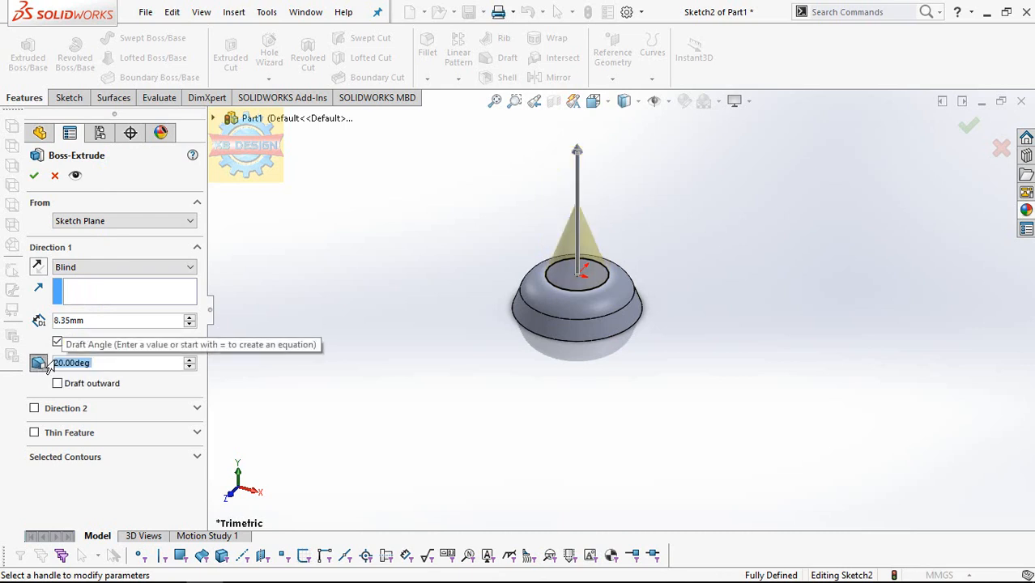
type("5")
key("Return")
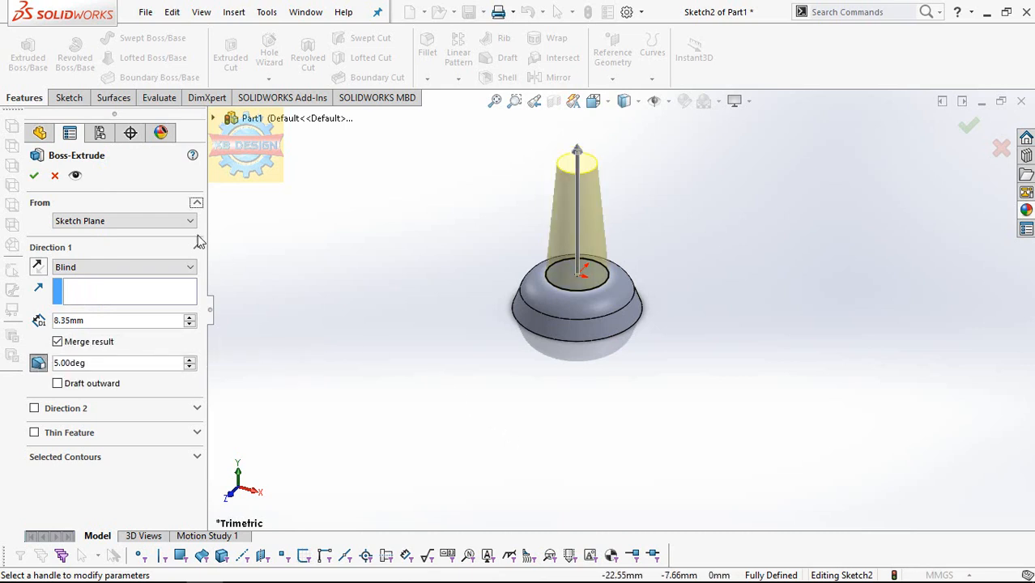
left_click(34, 176)
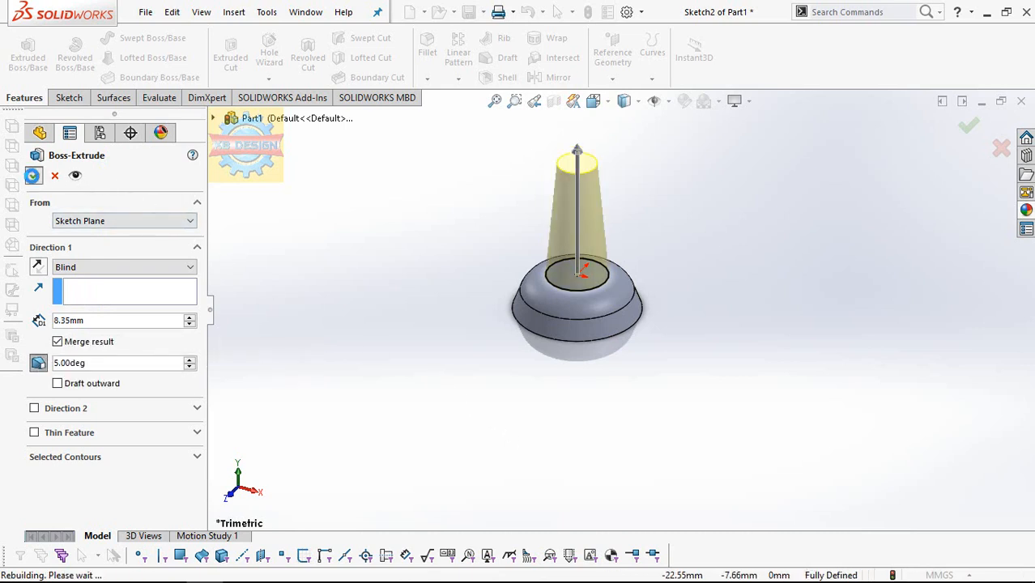
- Start a sketch on the tapered stem's top face and convert its outline into sketch geometry
left_click(578, 167)
left_click(644, 119)
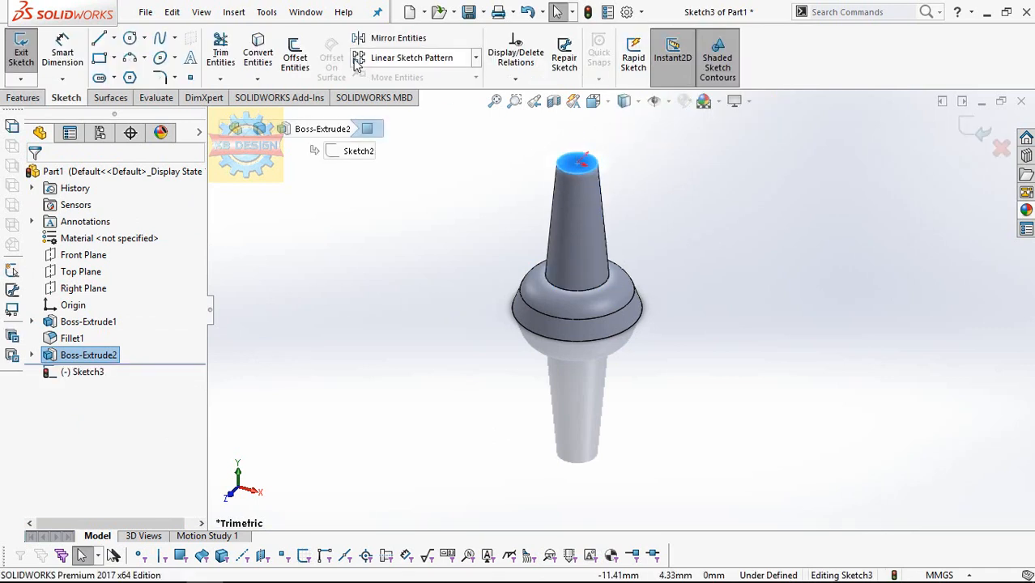
left_click(267, 59)
- Extrude the stem's top outline 0.5 mm with an 80° outward draft to form a flared disc
left_click(24, 97)
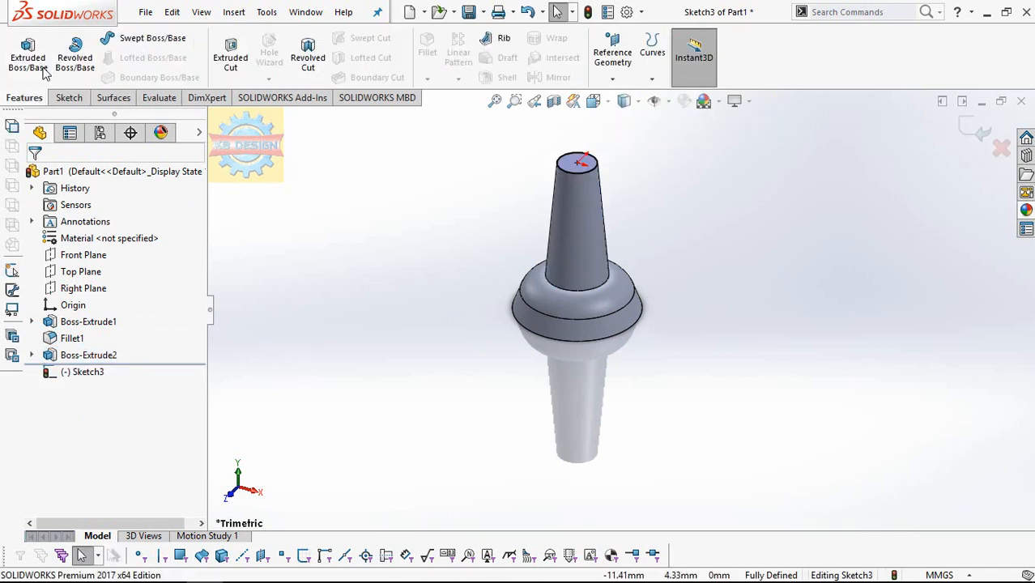
left_click(28, 55)
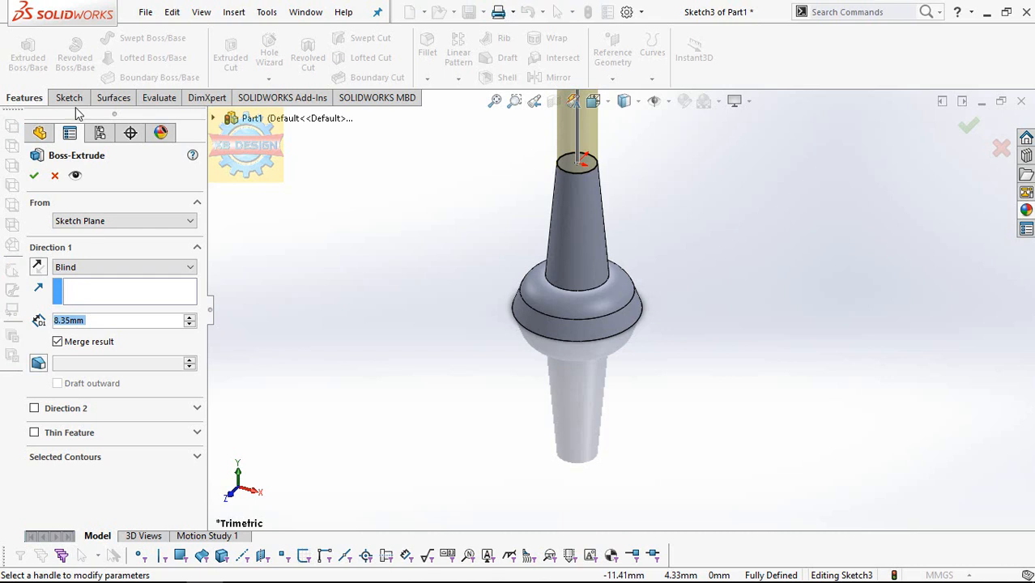
type("0.5")
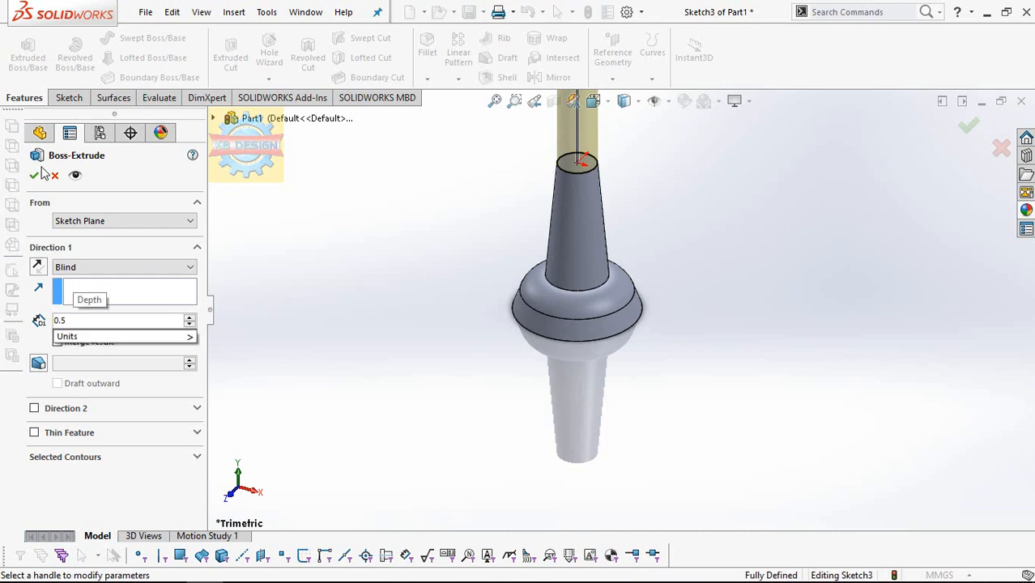
key("Return")
left_click(38, 363)
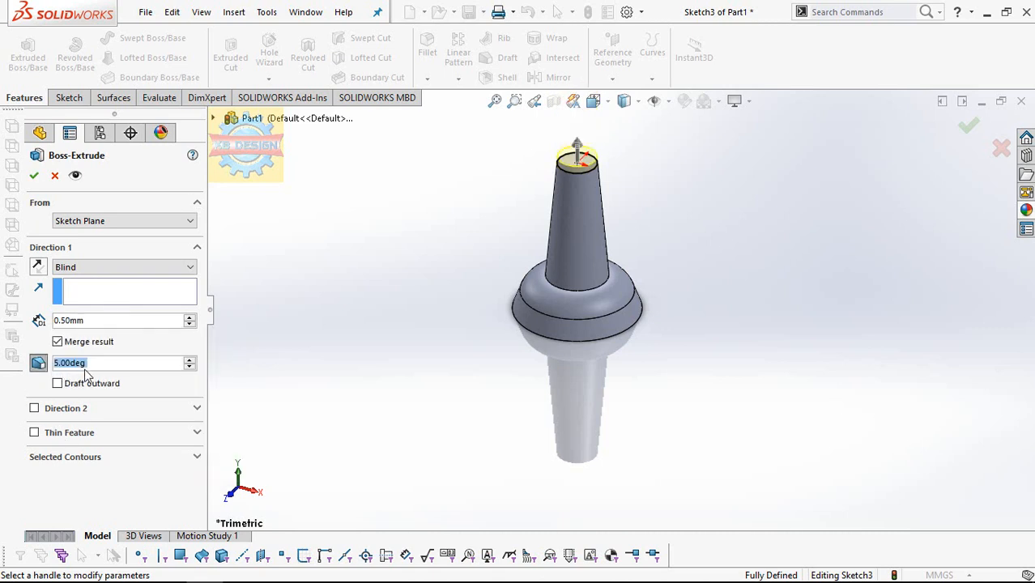
type("8")
key("Return")
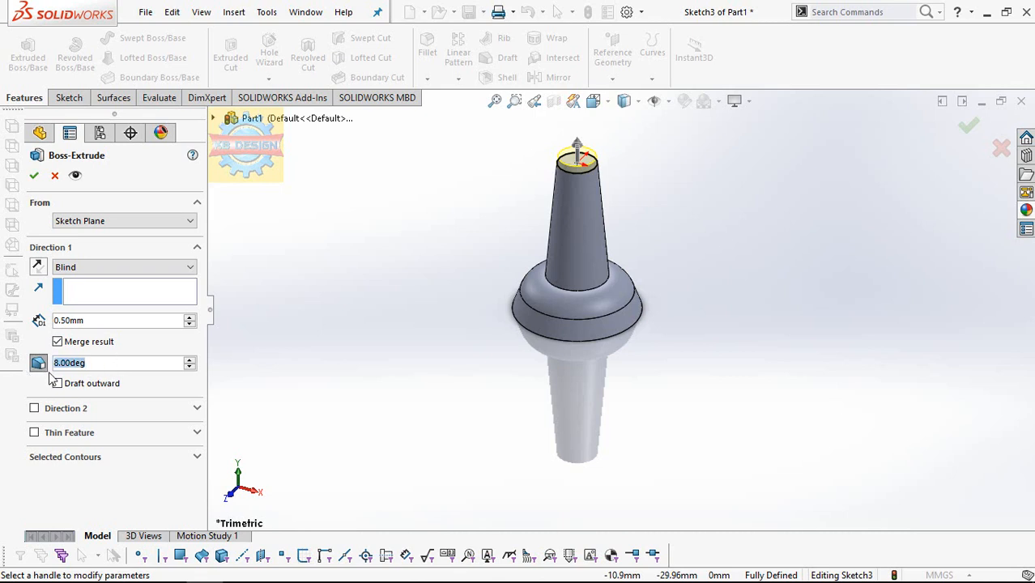
type("80")
key("Return")
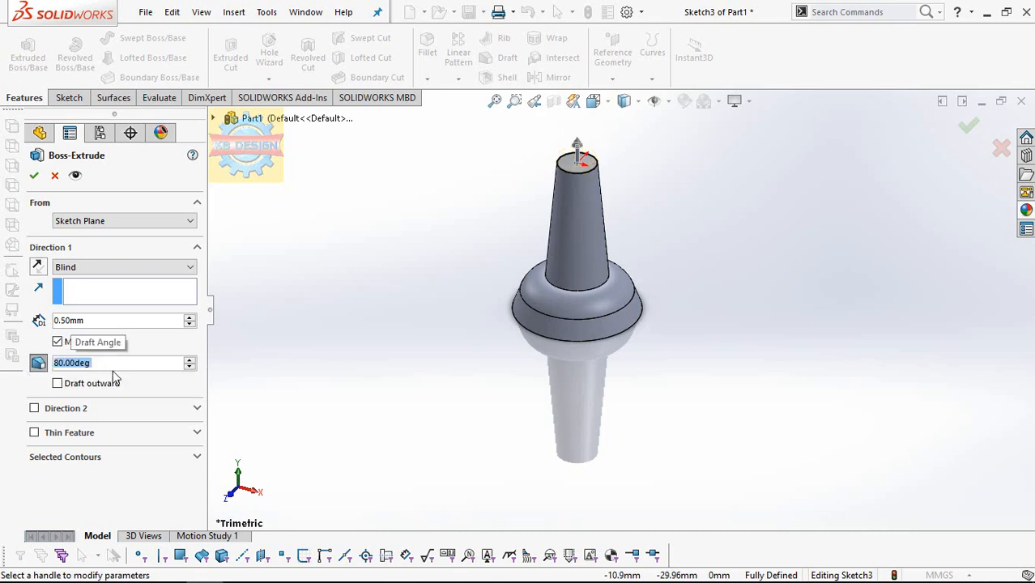
left_click(84, 385)
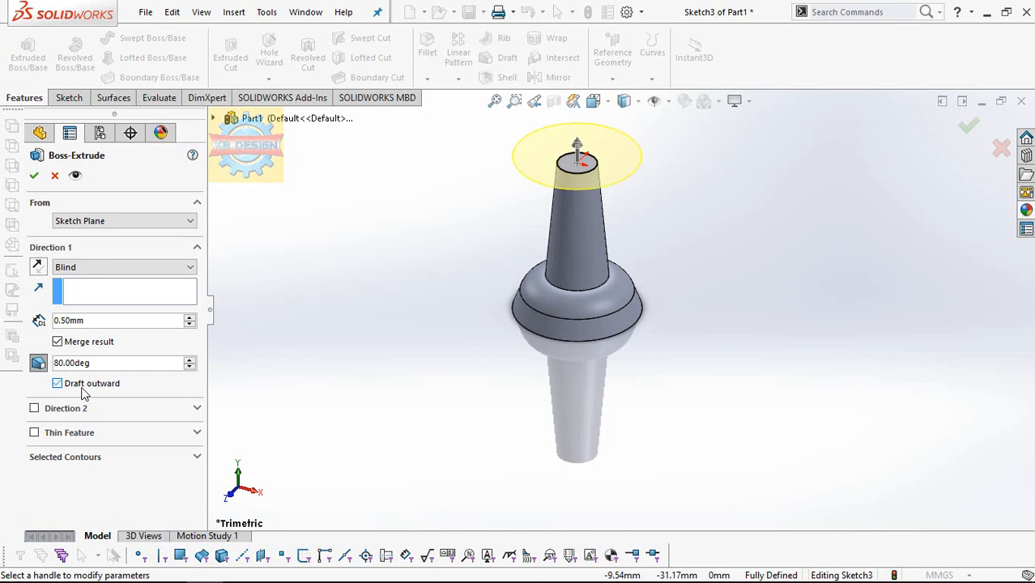
left_click(32, 176)
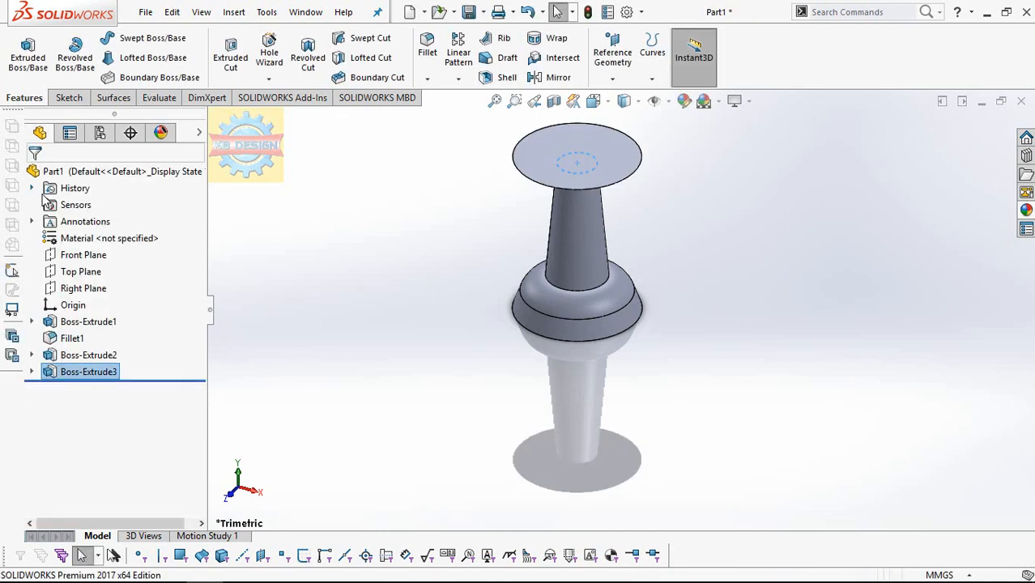
- Start a sketch on the flared disc's top face and convert its outline into a sketch circle
left_click(622, 159)
left_click(68, 97)
left_click(21, 51)
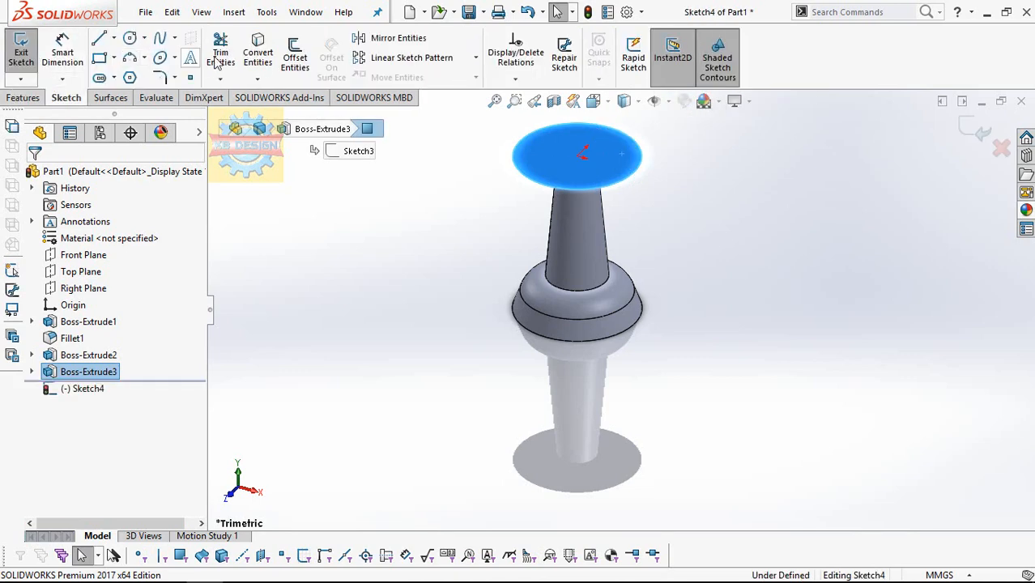
left_click(256, 53)
- Extrude the converted disc outline 0.25 mm upward with no draft to form a thin rim
left_click(24, 97)
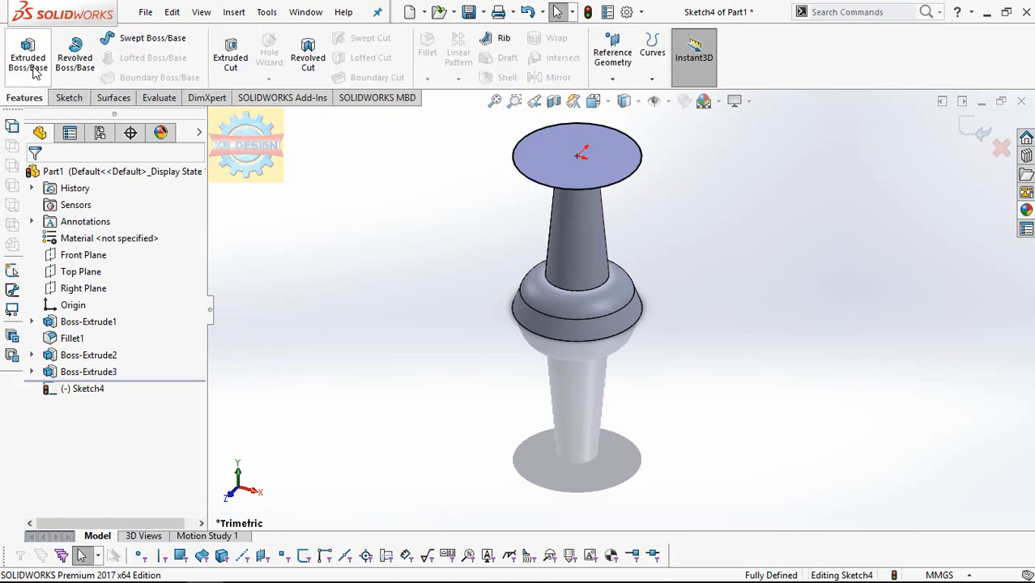
left_click(48, 67)
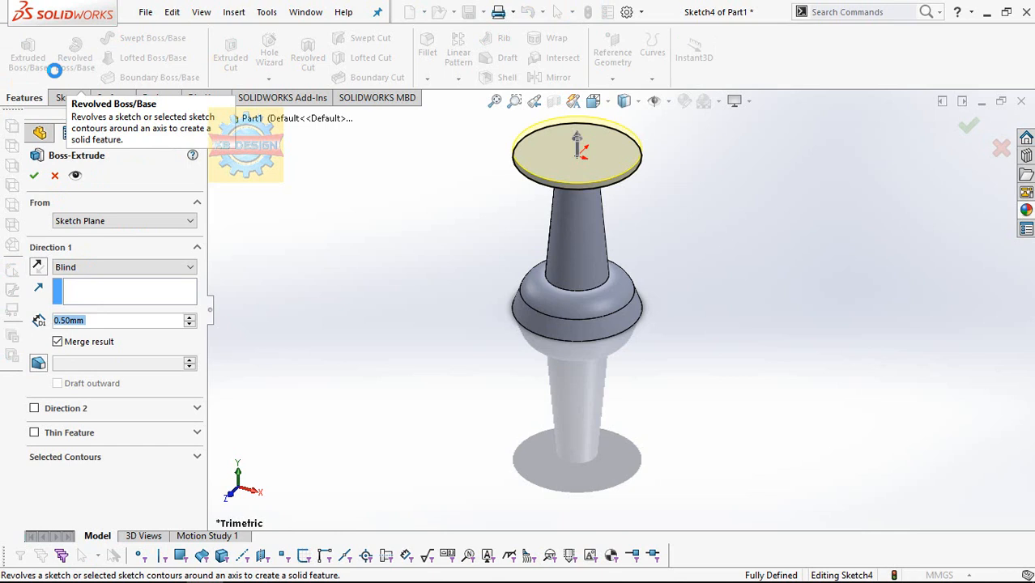
type("0.25")
key("Return")
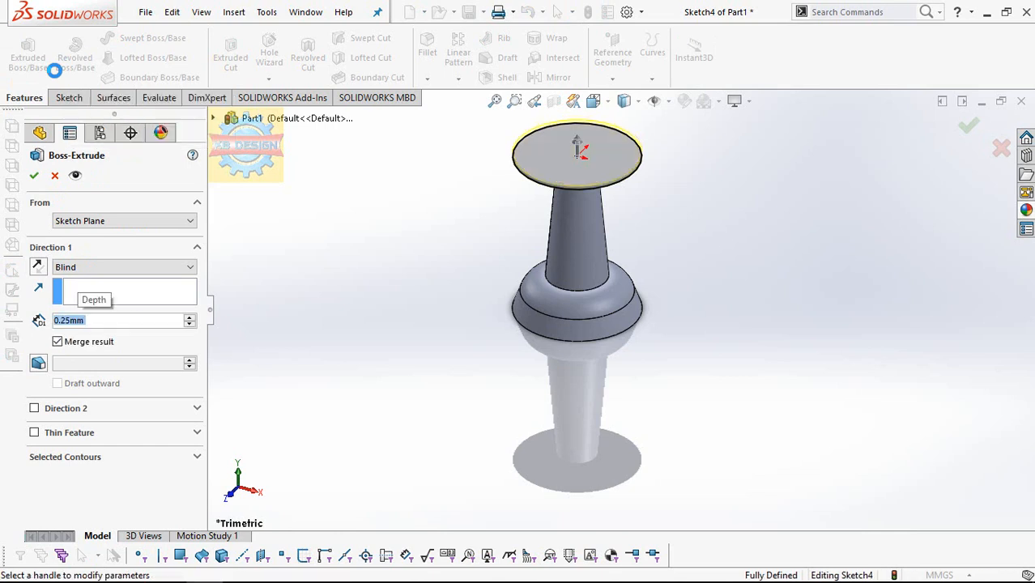
left_click(33, 175)
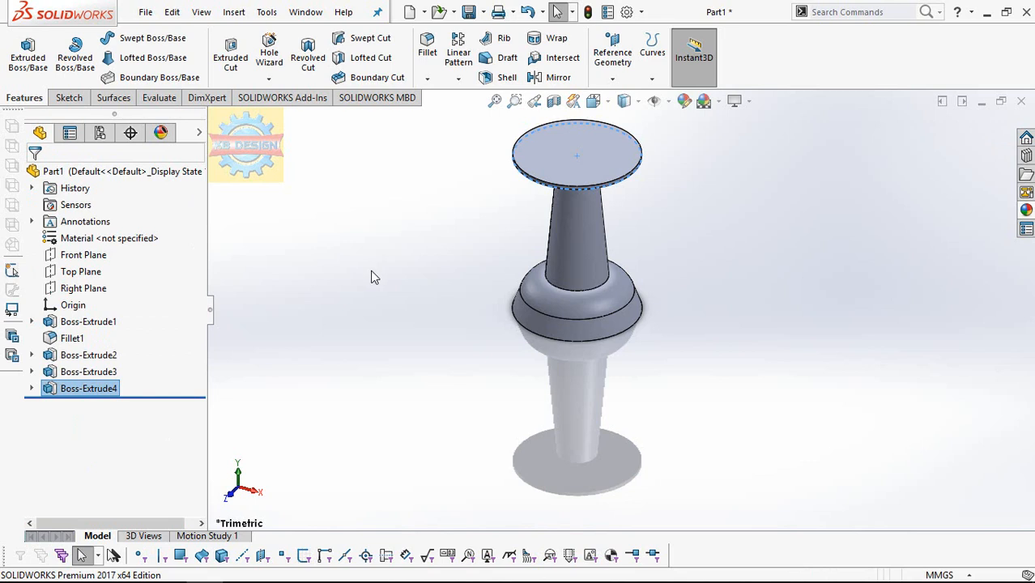
left_click(496, 348)
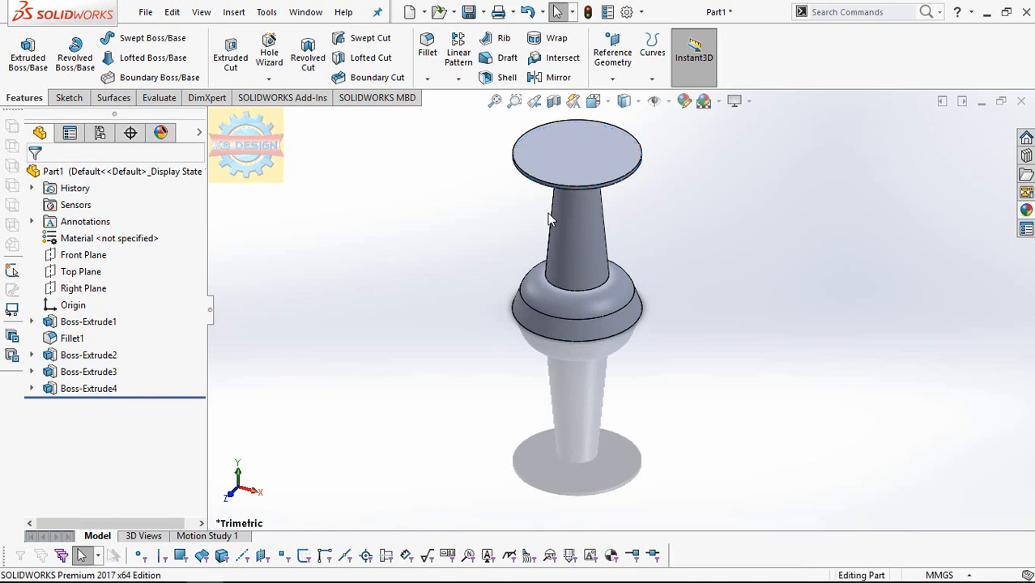
- Add a dome with a distance of 1 mm to the top face of the rim
left_click(567, 162)
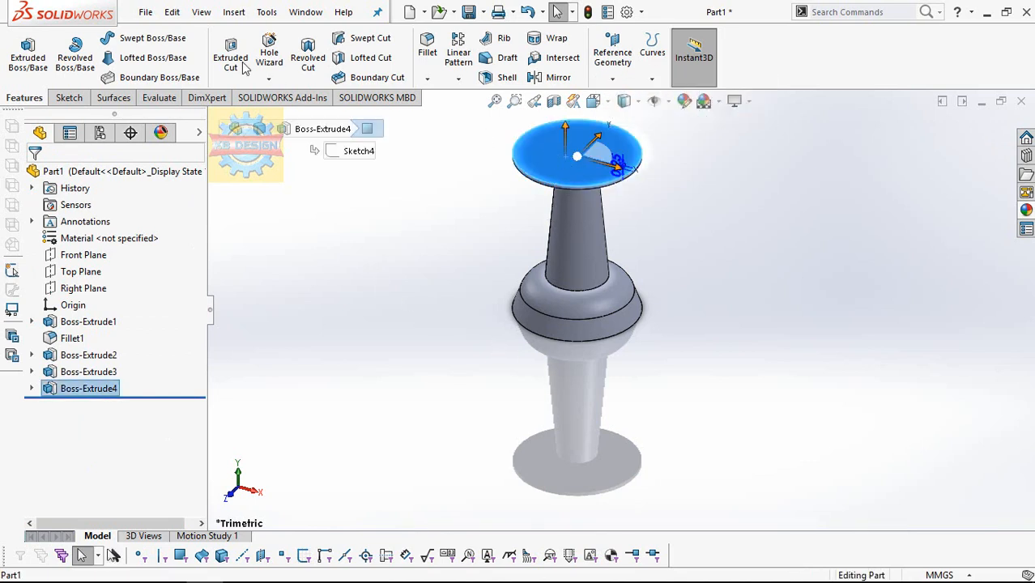
left_click(234, 12)
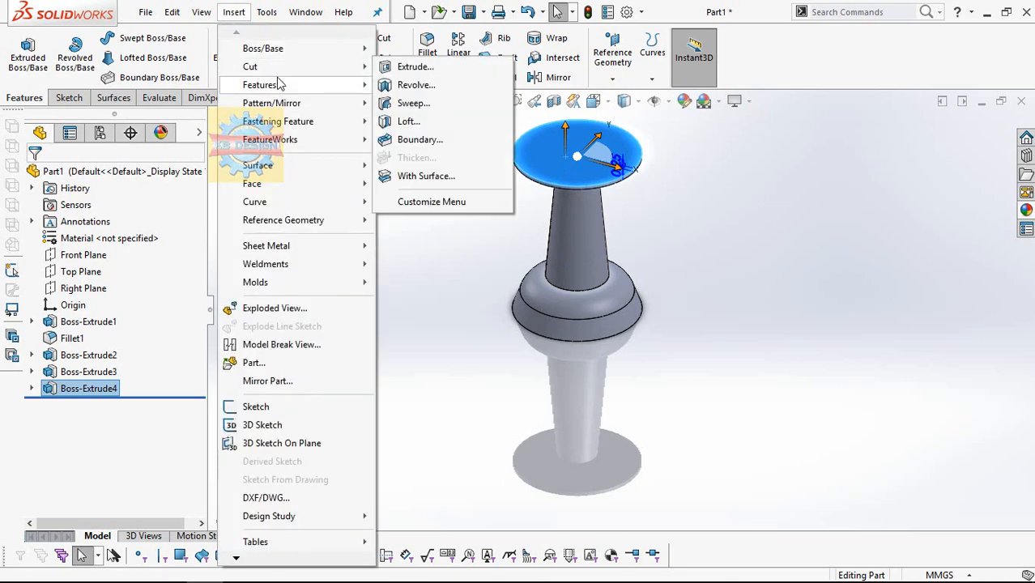
mouse_move(267, 84)
left_click(415, 257)
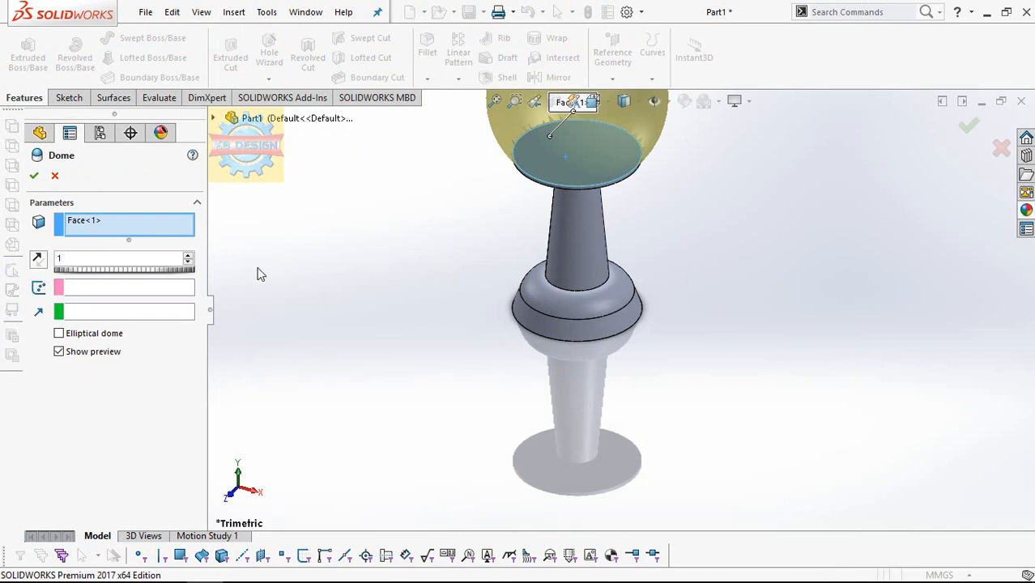
key("Return")
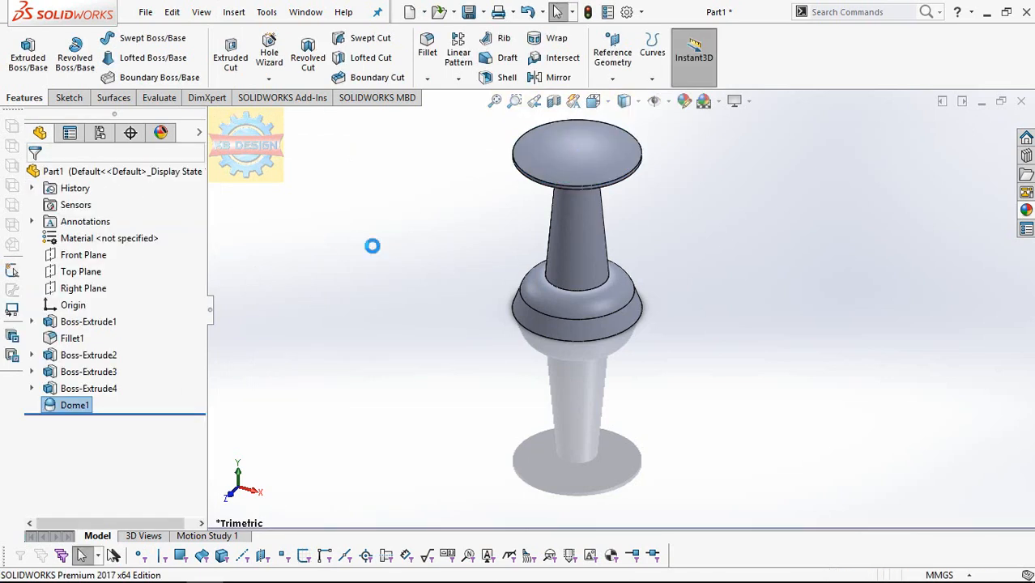
- Start a sketch on the base's flat underside and draw a circle about 1.62 mm in diameter centred on the origin
middle_click_drag(400, 252, 415, 134)
left_click(556, 265)
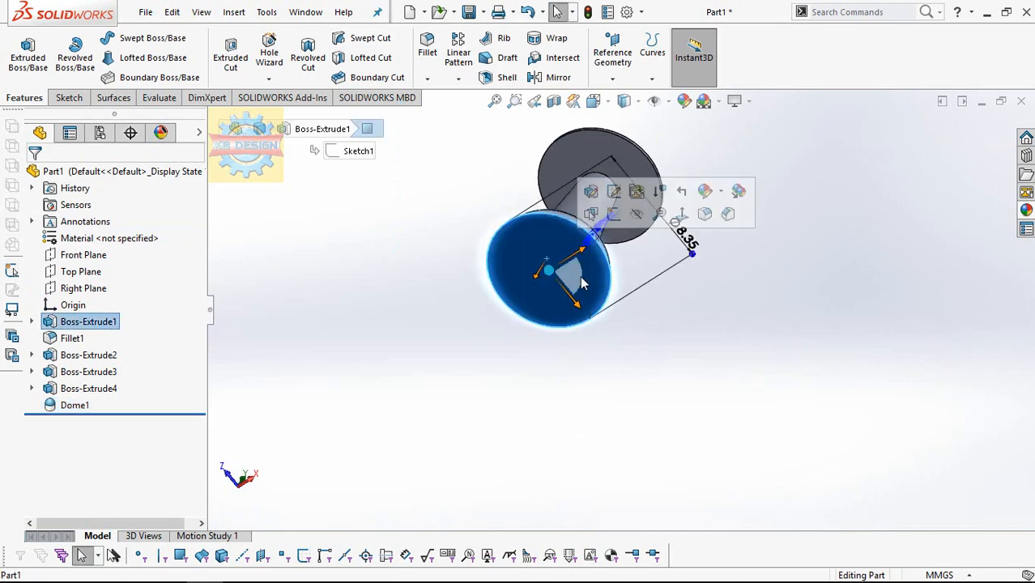
left_click(613, 216)
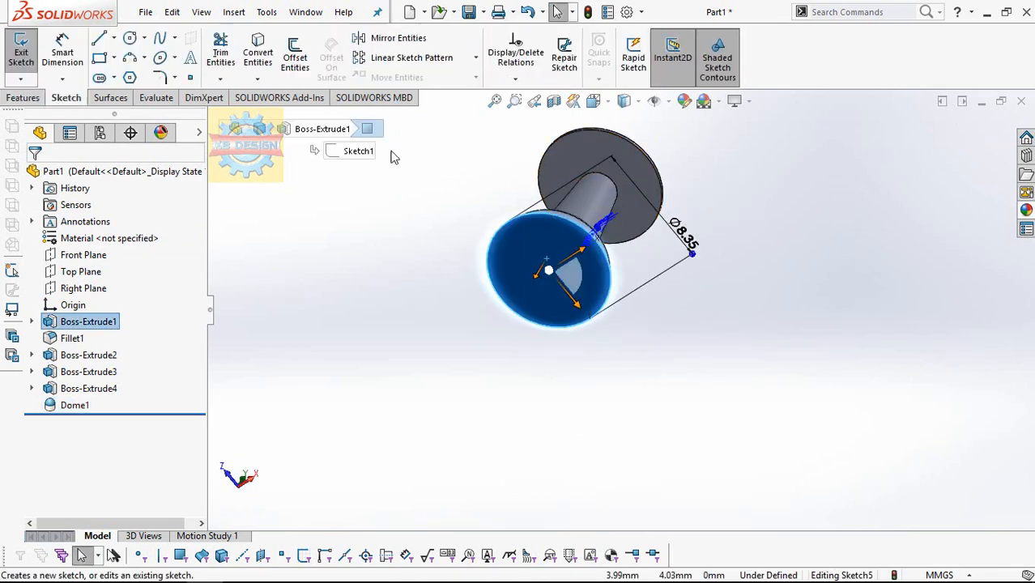
left_click(130, 39)
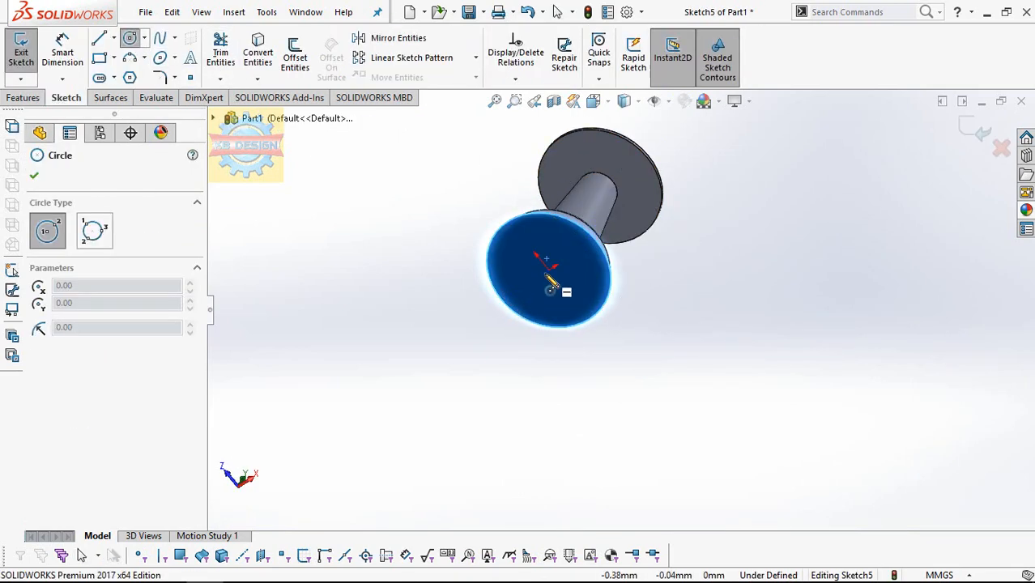
left_click(547, 261)
left_click(562, 272)
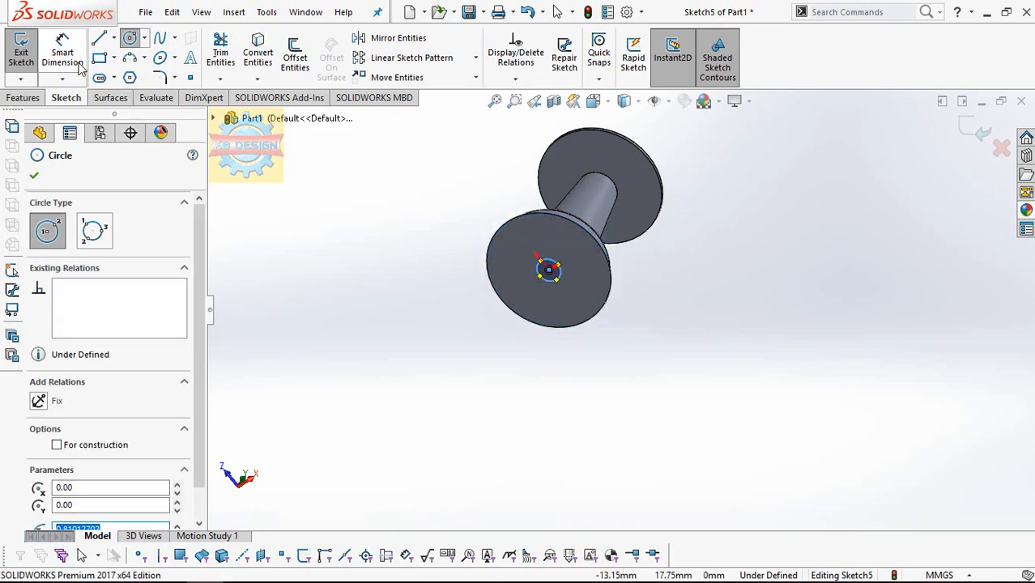
key("Escape")
- Dimension the underside circle's diameter to 1.2 mm
left_click(558, 266)
left_click(663, 291)
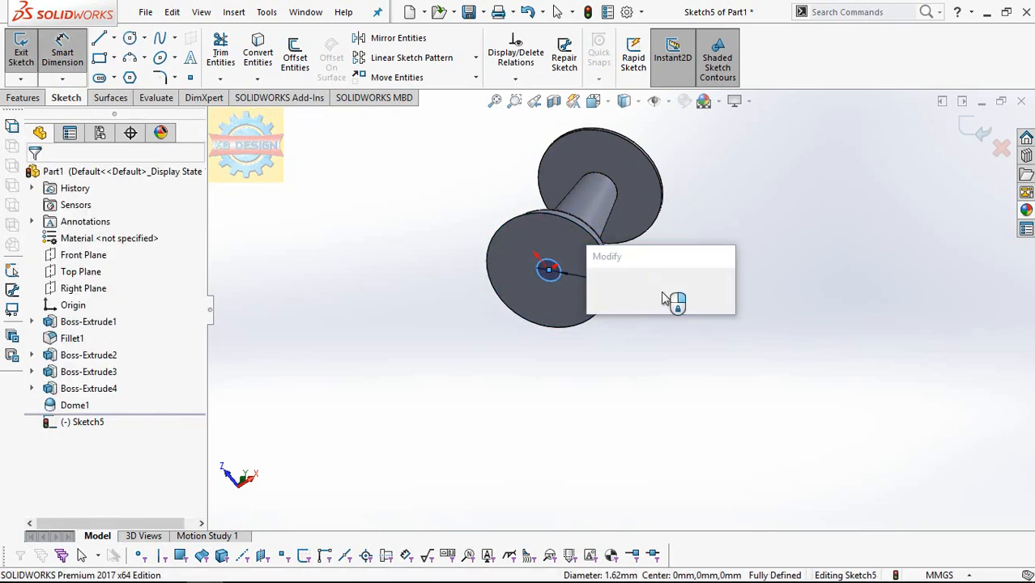
type("1.2")
key("Return")
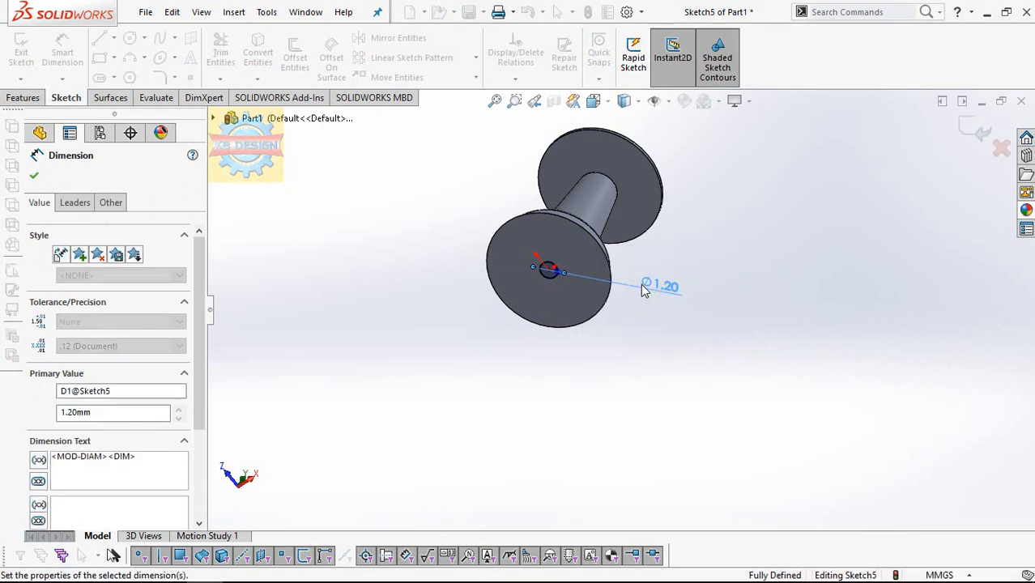
- Extrude the 1.2 mm circle 7.5 mm outward from the base's underside to form the pin shaft
left_click(23, 97)
left_click(27, 50)
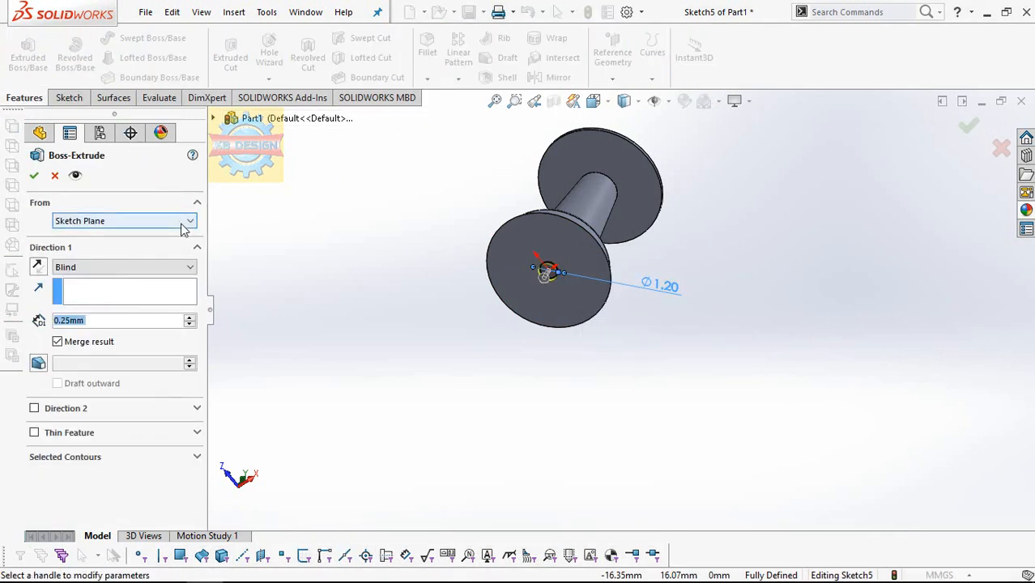
type("7.5")
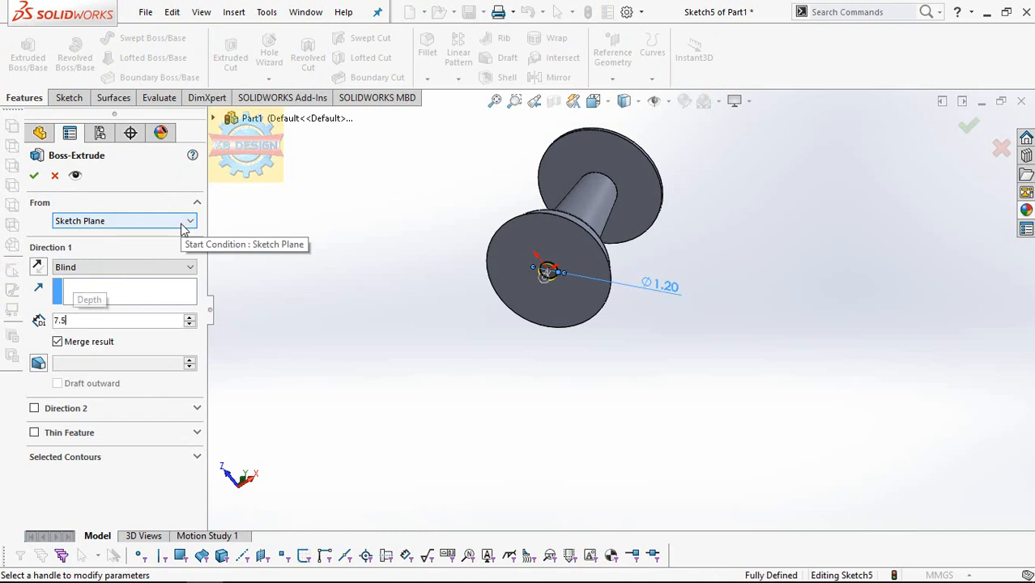
key("Return")
left_click(35, 179)
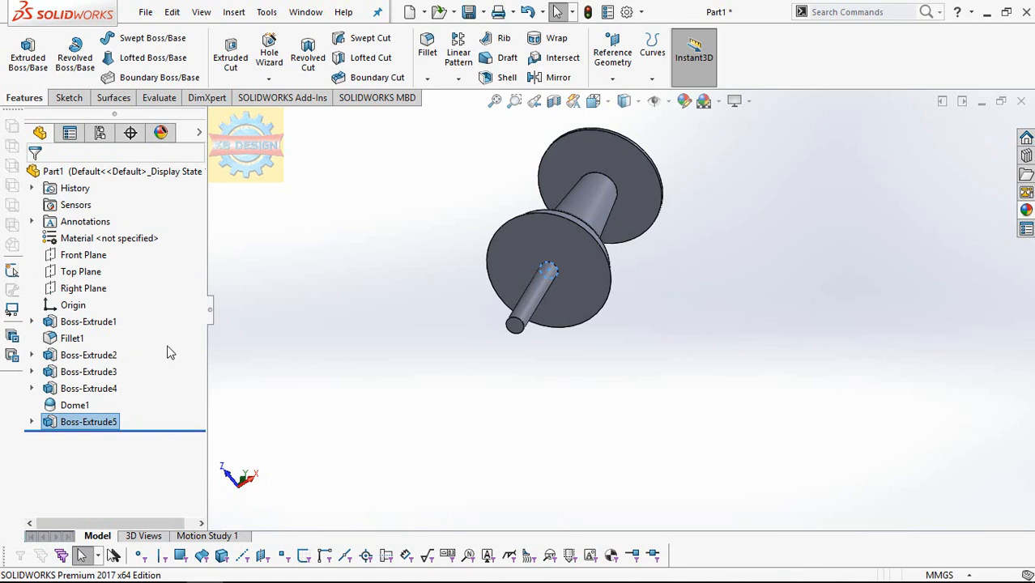
- Start a sketch on the pin shaft's end face and convert its edge into a sketch circle
left_click(512, 331)
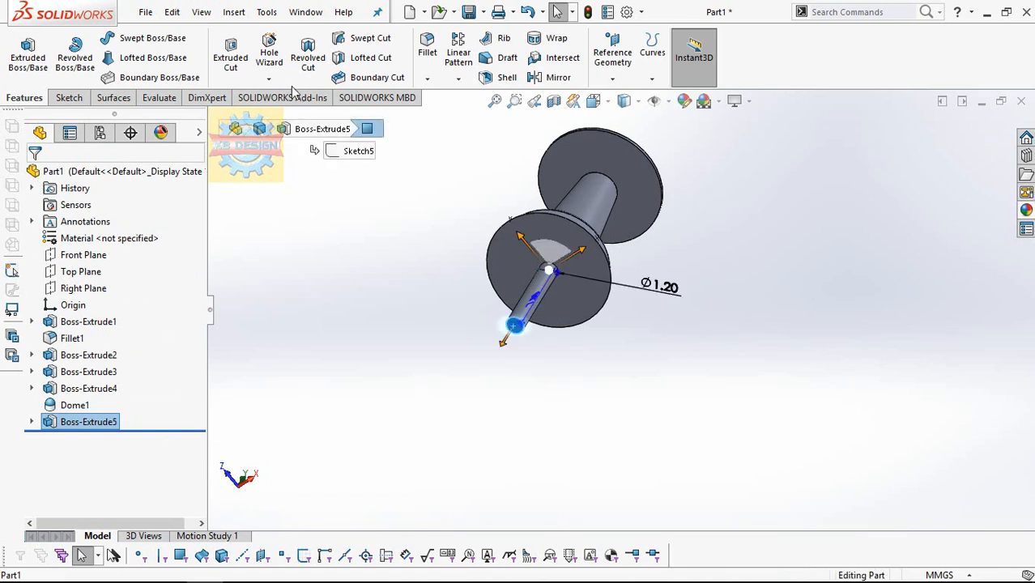
left_click(69, 97)
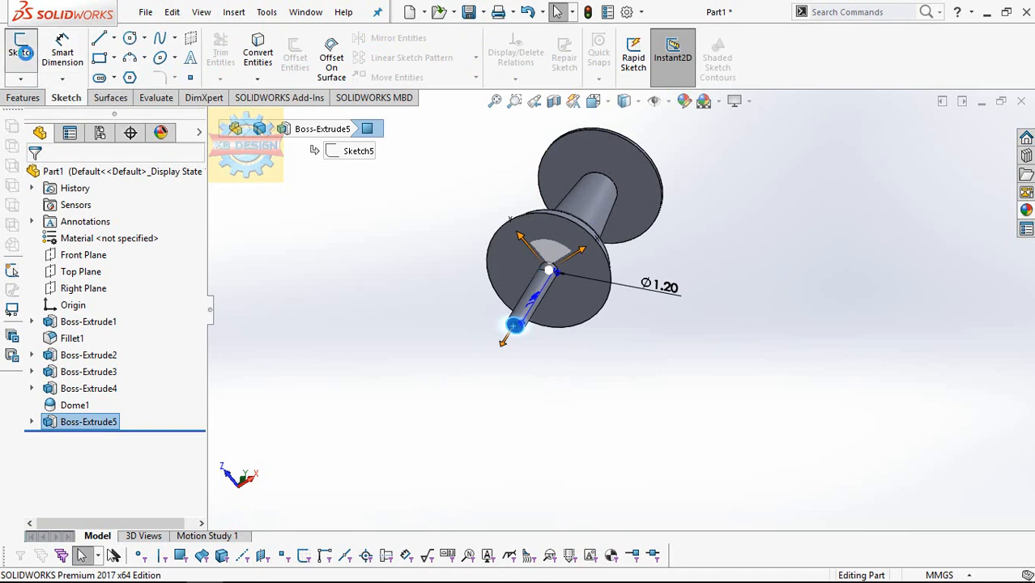
left_click(21, 53)
left_click(257, 55)
- Extrude the shaft's end circle 2.5 mm with a 13° inward draft to form a conical tip
left_click(23, 97)
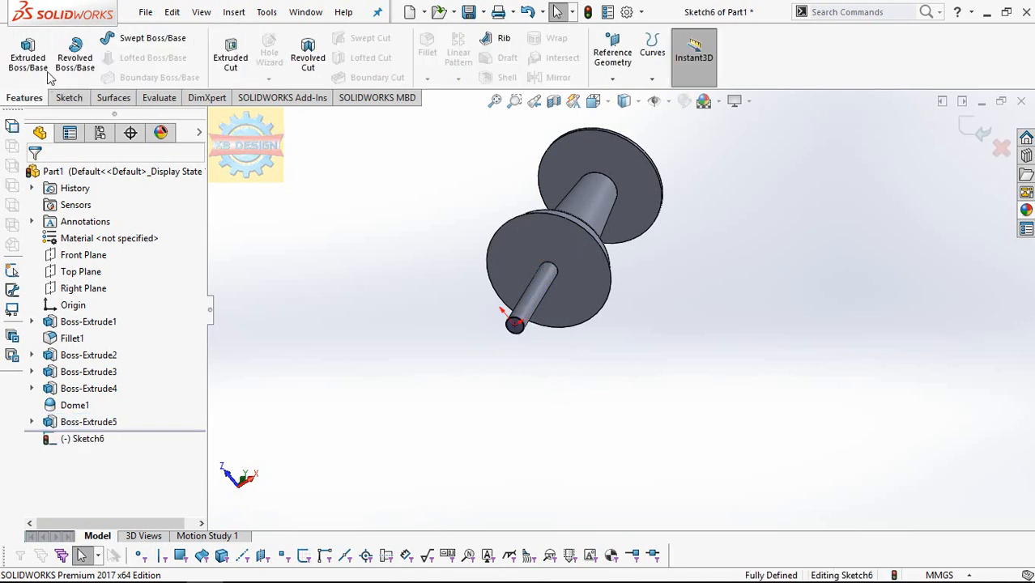
left_click(27, 57)
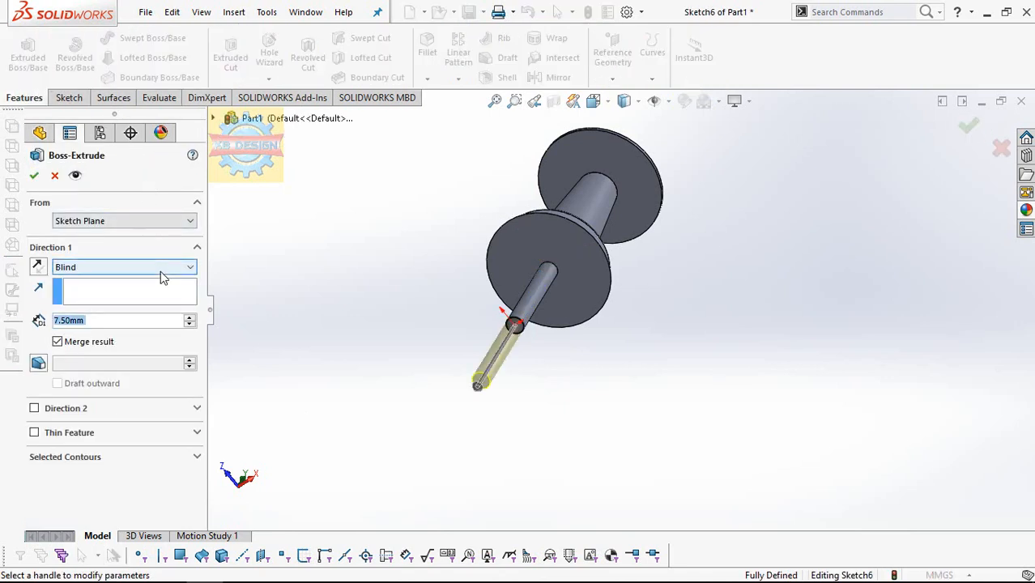
type("2.5")
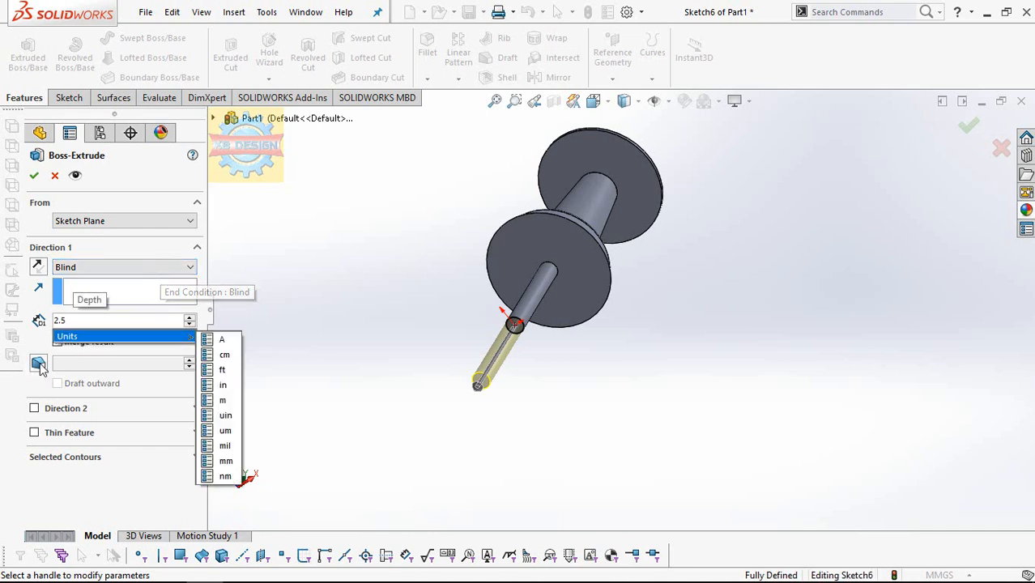
key("Return")
left_click(38, 363)
type("13")
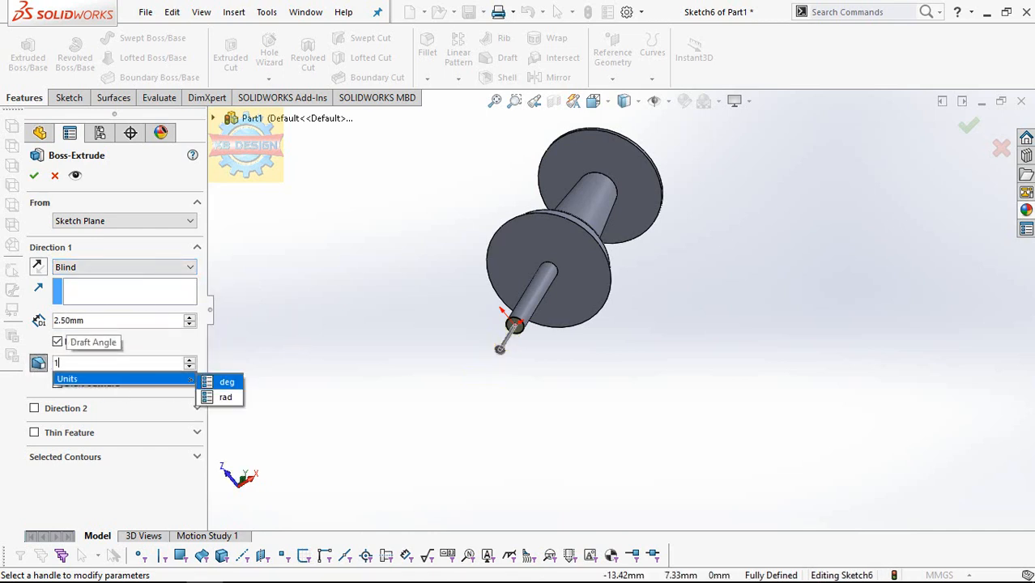
key("Return")
scroll(423, 375, "down", 3)
scroll(674, 287, "down", 4)
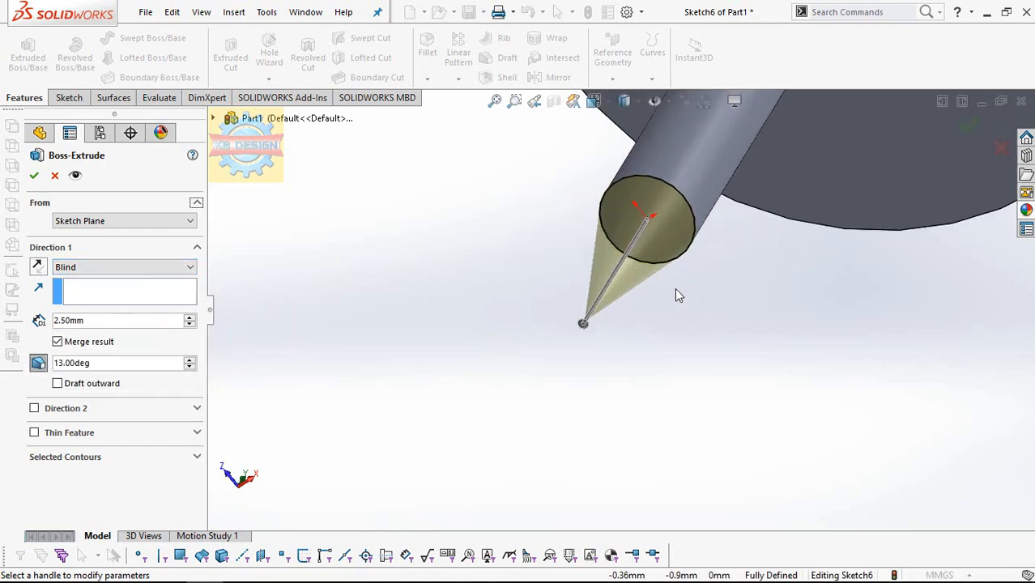
left_click(34, 175)
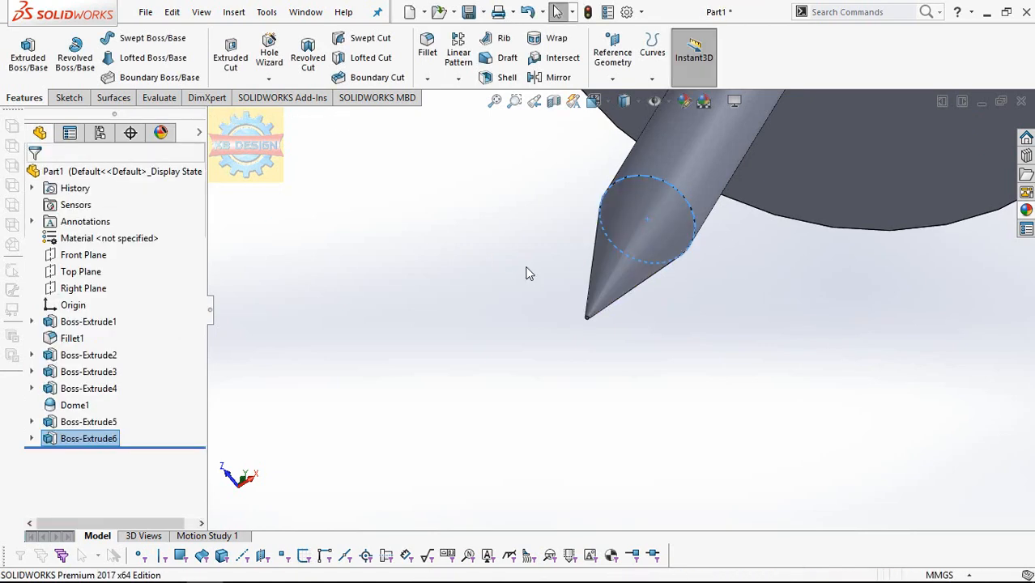
- Edit the conical tip's extrusion and set its draft angle to 14°
left_click(89, 438)
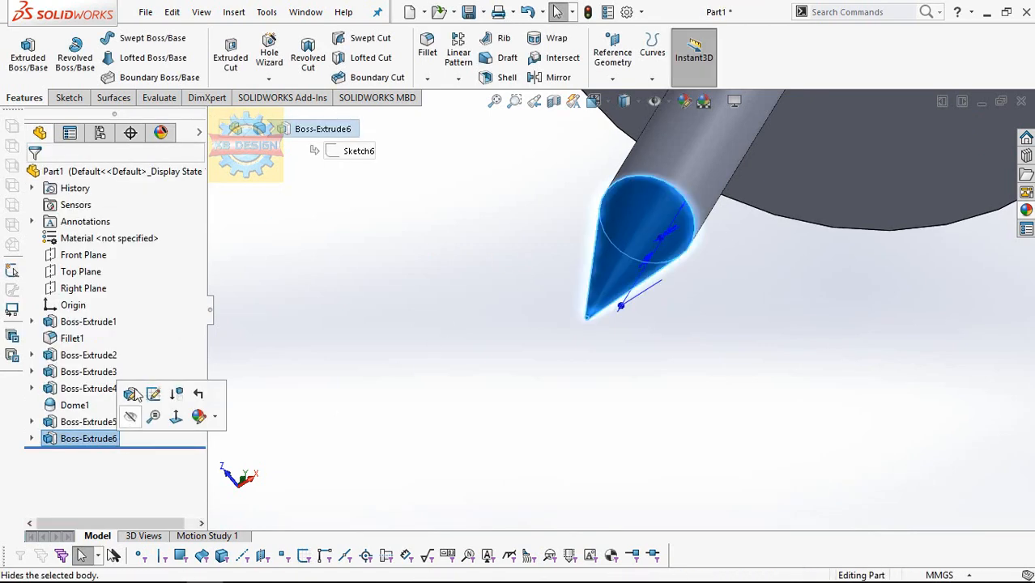
left_click(132, 391)
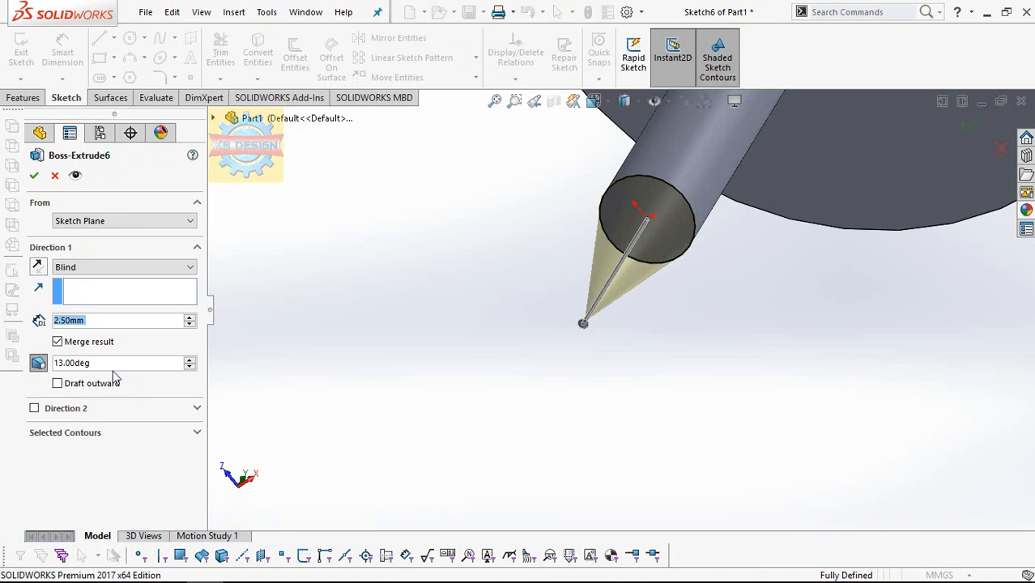
left_click(114, 363)
type("14")
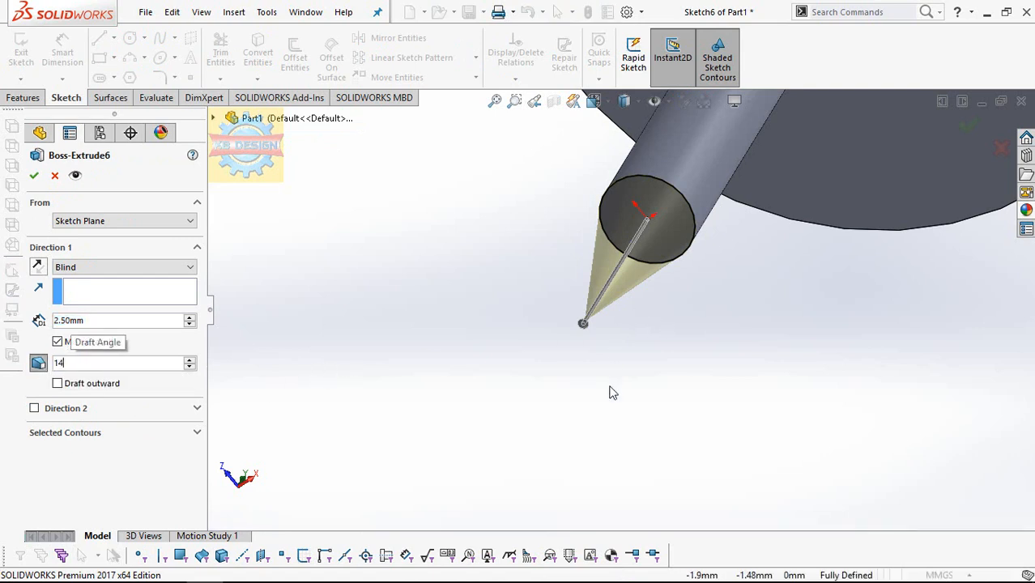
key("Return")
left_click(34, 175)
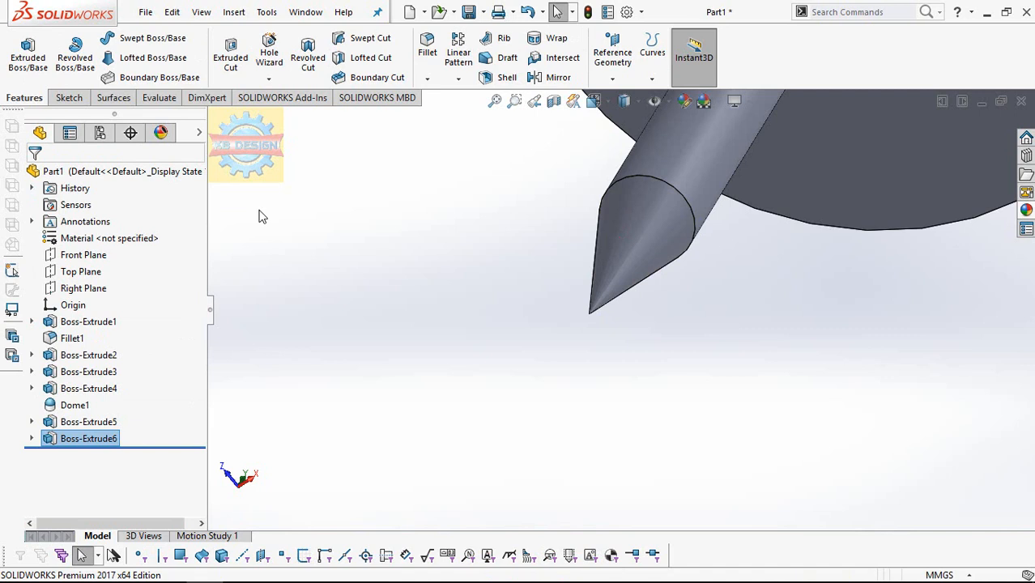
- Set up a fillet on the circular edge between the pin shaft and conical tip, trying radii of 22.5 mm and 20 mm
left_click(427, 47)
type("22.5")
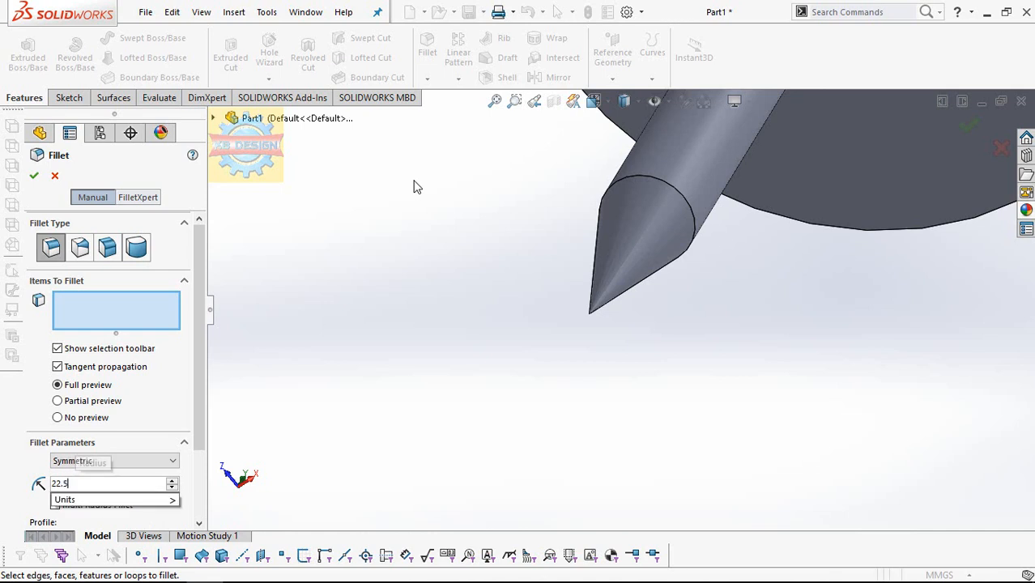
key("Return")
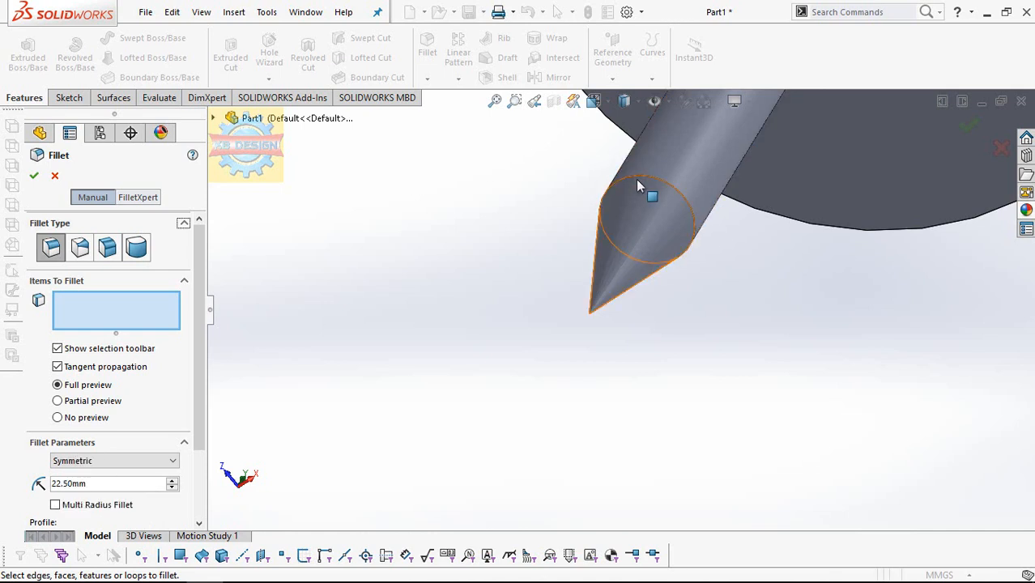
left_click(638, 175)
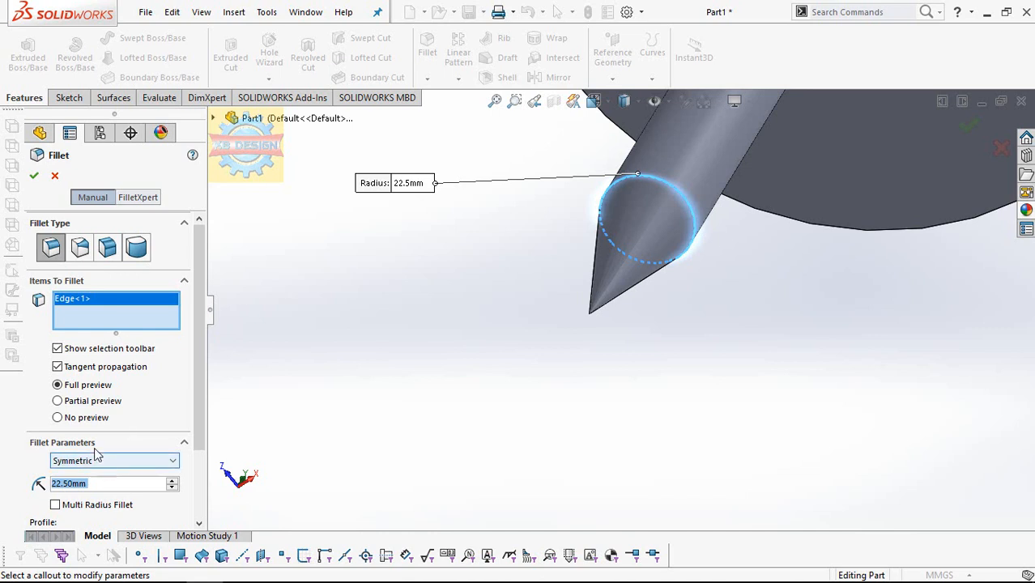
type("20")
key("Return")
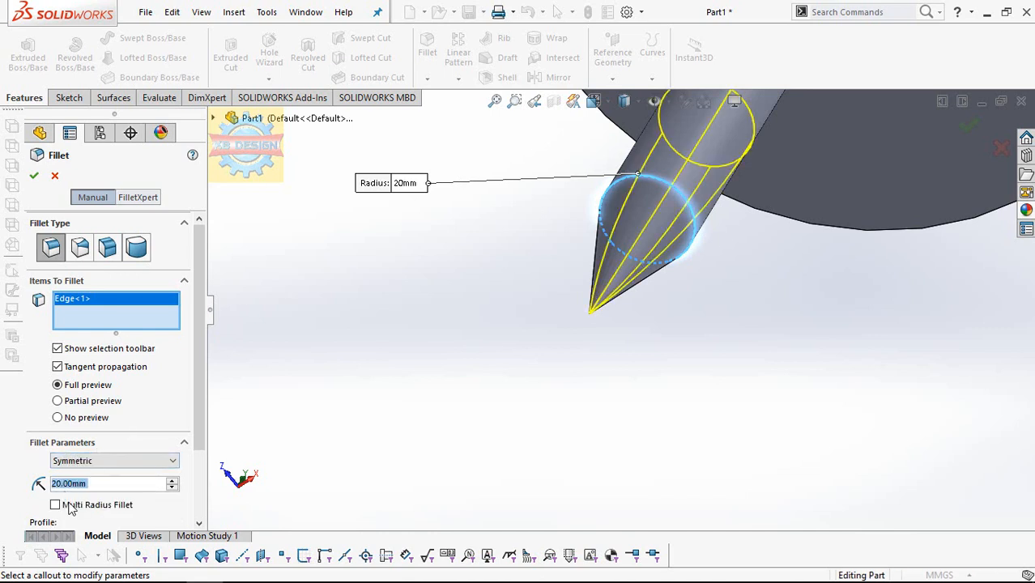
- Try radii of 22 mm and 21 mm for the fillet between shaft and tip
type("22")
key("Return")
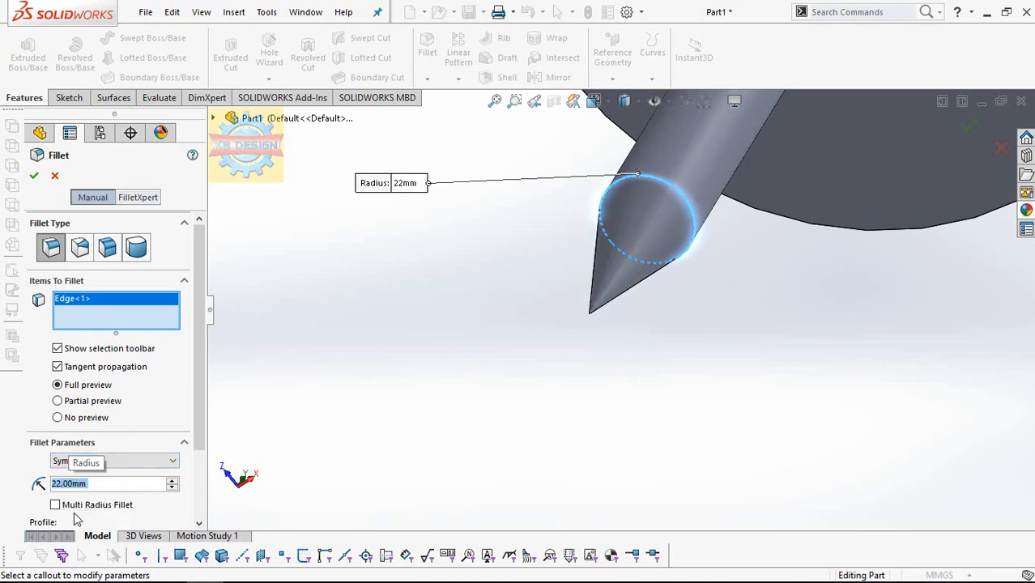
type("21")
key("Return")
- Set the fillet radius between the shaft and tip to 20 mm and apply the fillet
type("20")
key("Return")
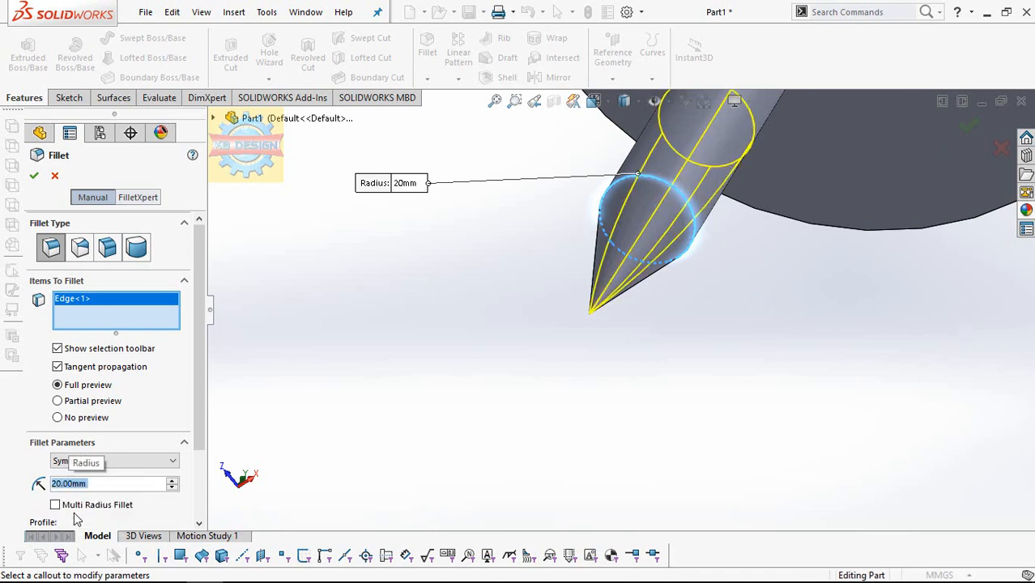
left_click(35, 175)
middle_click_drag(644, 235, 728, 301)
scroll(677, 251, "up", 3)
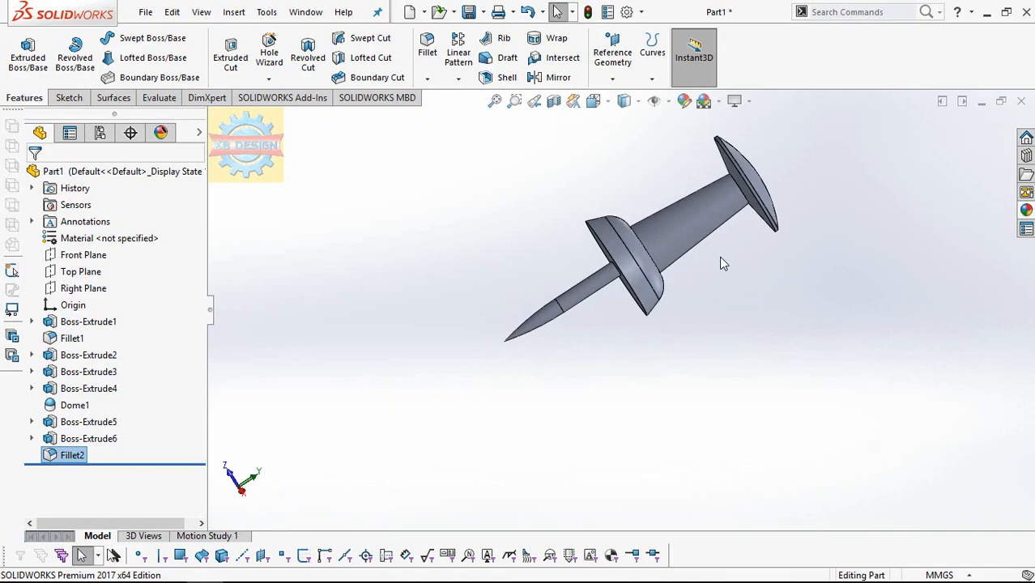